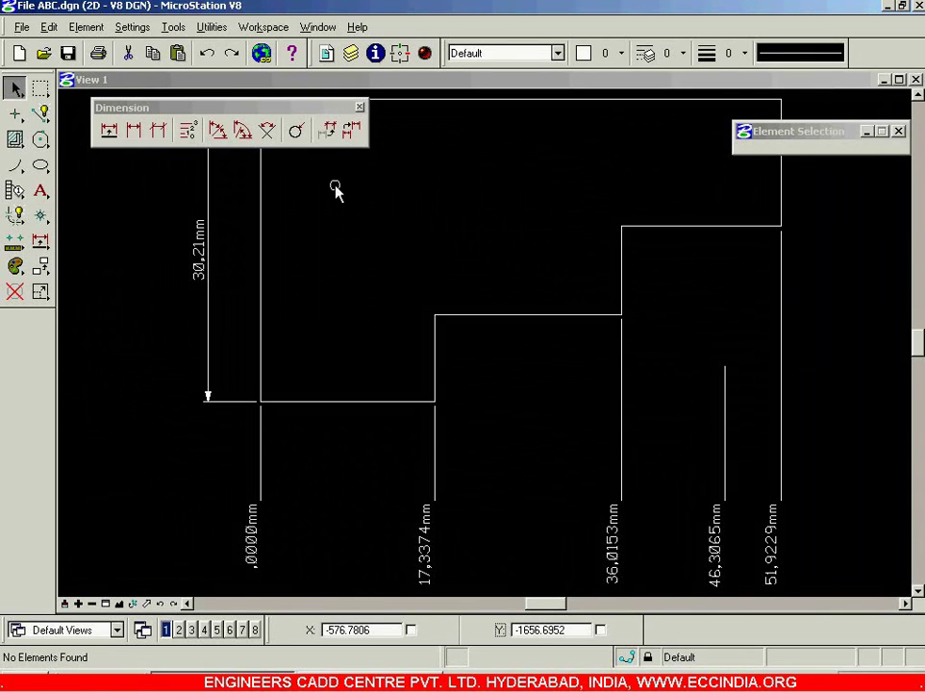
# Step: Open the Dimension settings dialog, move it aside, and close it unchanged
pyautogui.click(329, 133)
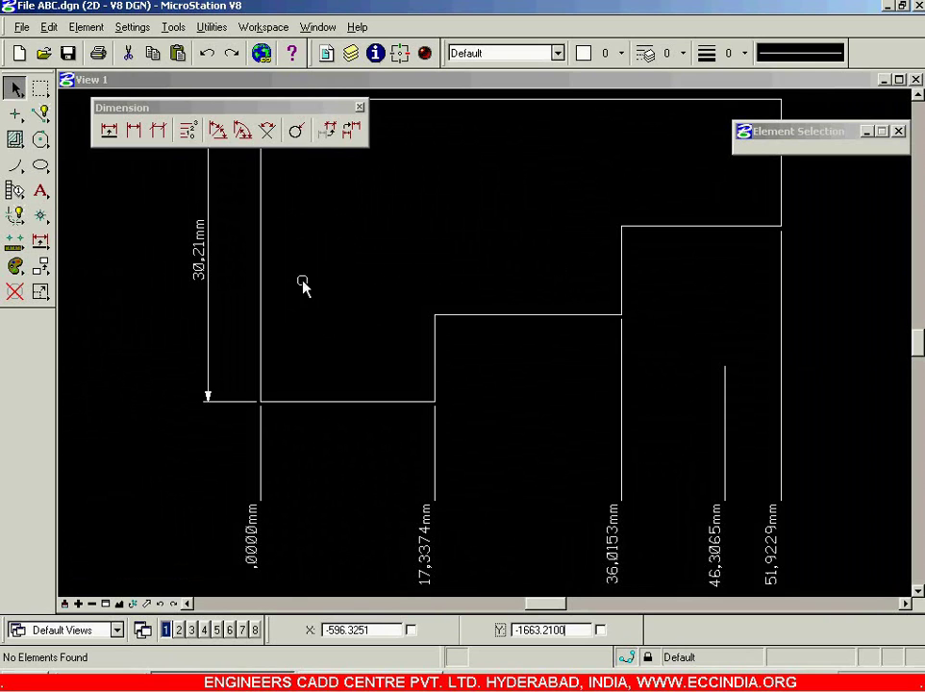
pyautogui.click(106, 29)
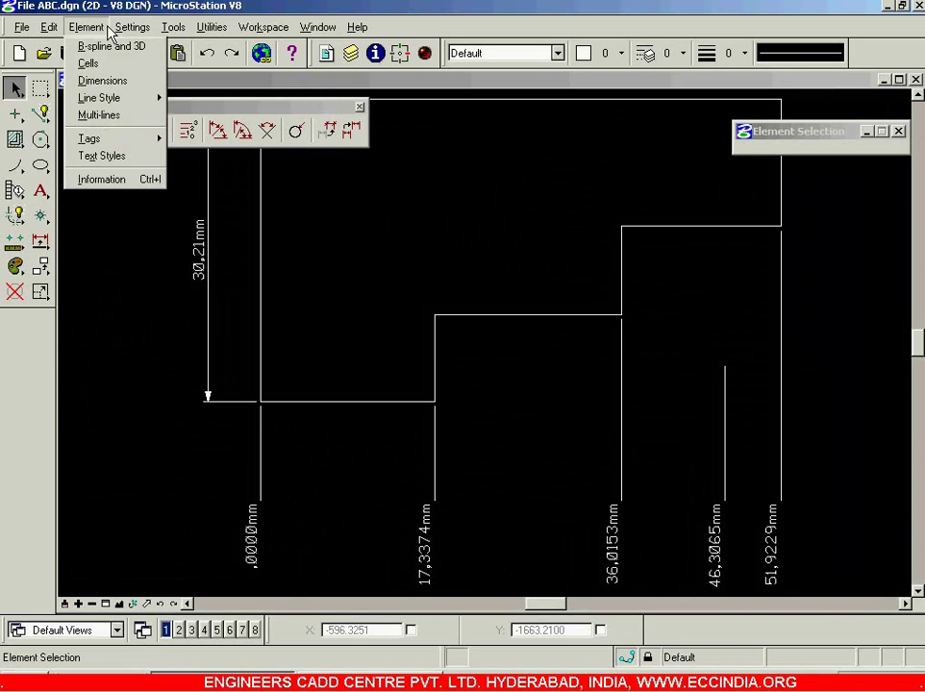
pyautogui.click(96, 79)
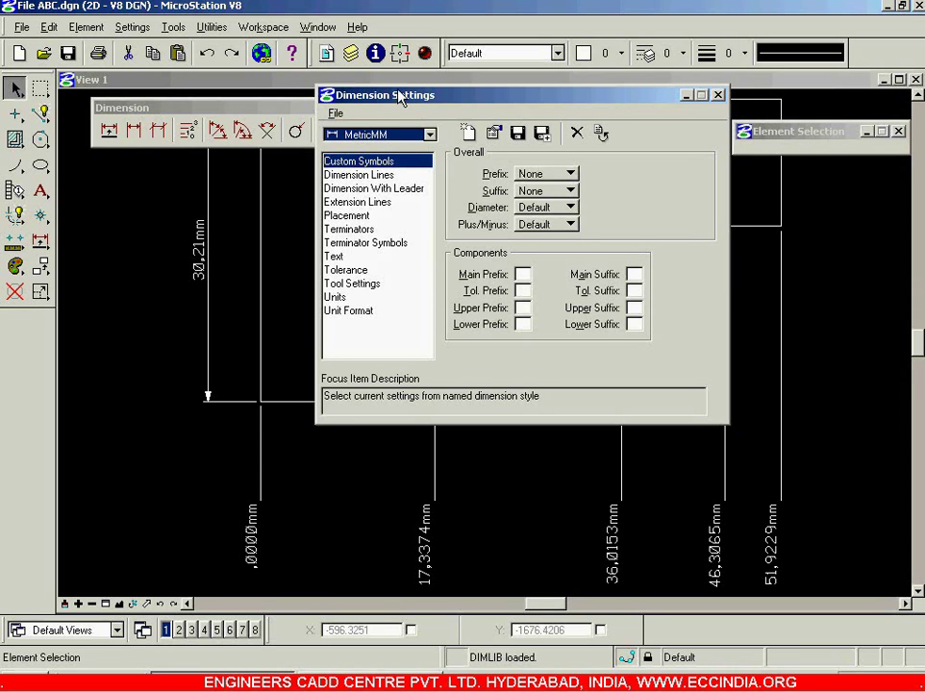
pyautogui.moveTo(398, 94); pyautogui.dragTo(420, 98)
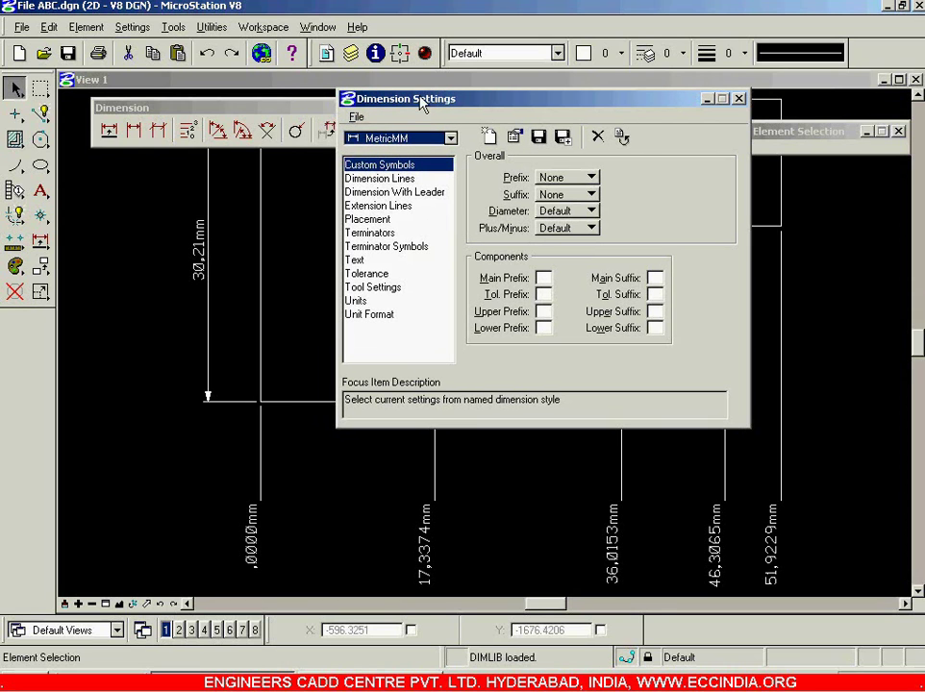
pyautogui.click(738, 99)
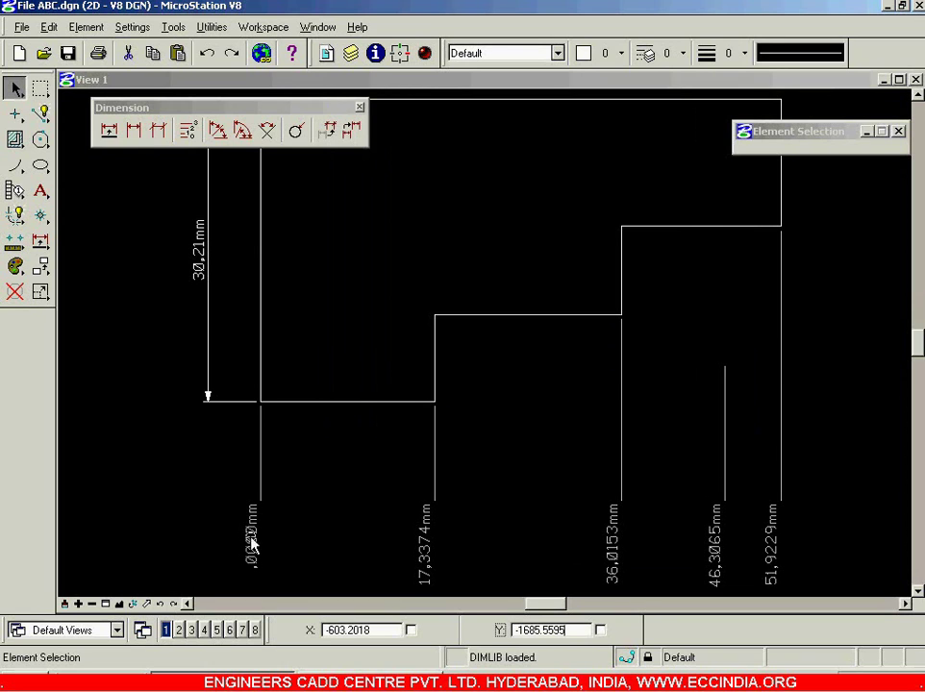
# Step: Give dimension text colour 23 (cyan) with height and width overrides of 1.0000
pyautogui.click(343, 308)
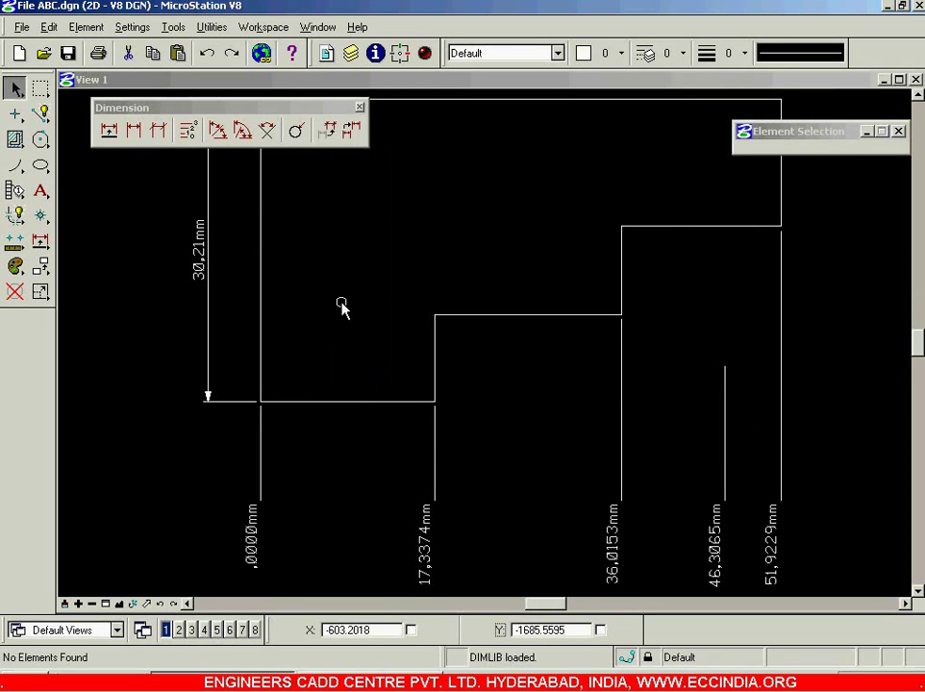
pyautogui.click(86, 27)
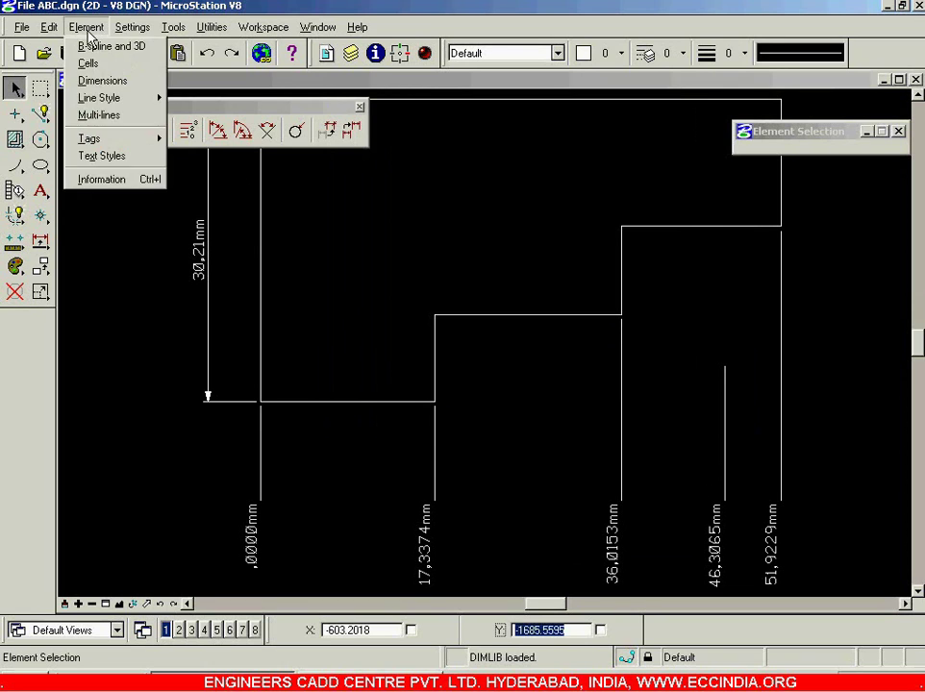
pyautogui.click(118, 82)
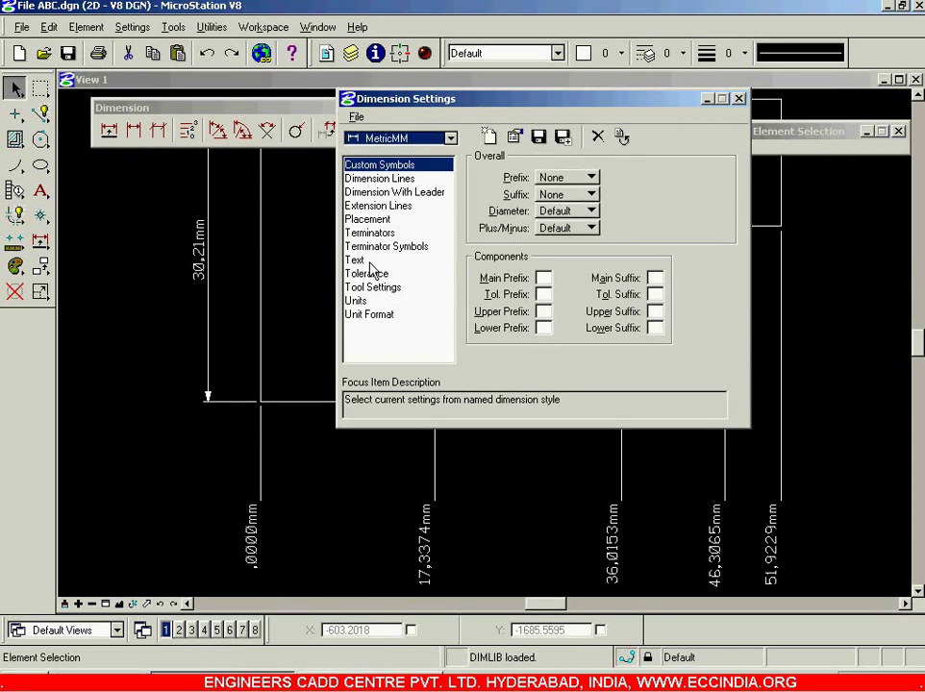
pyautogui.click(356, 260)
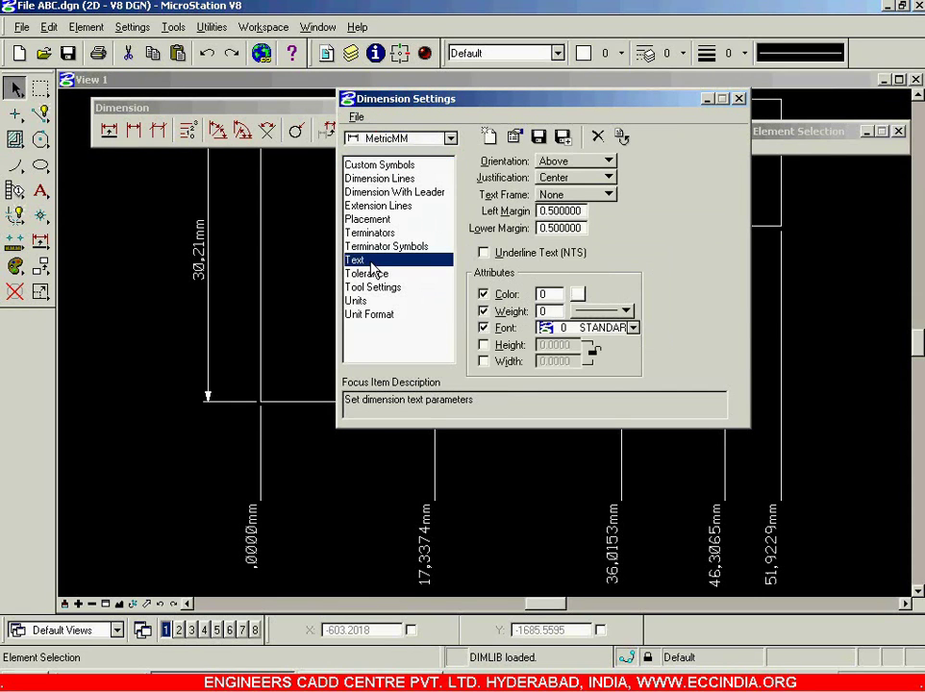
pyautogui.click(578, 296)
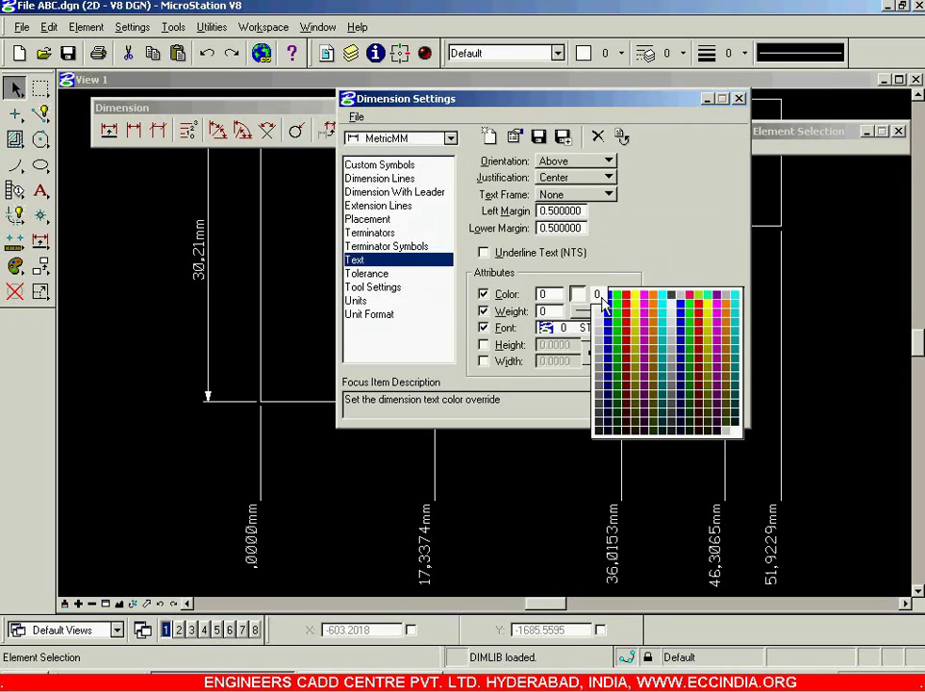
pyautogui.click(665, 306)
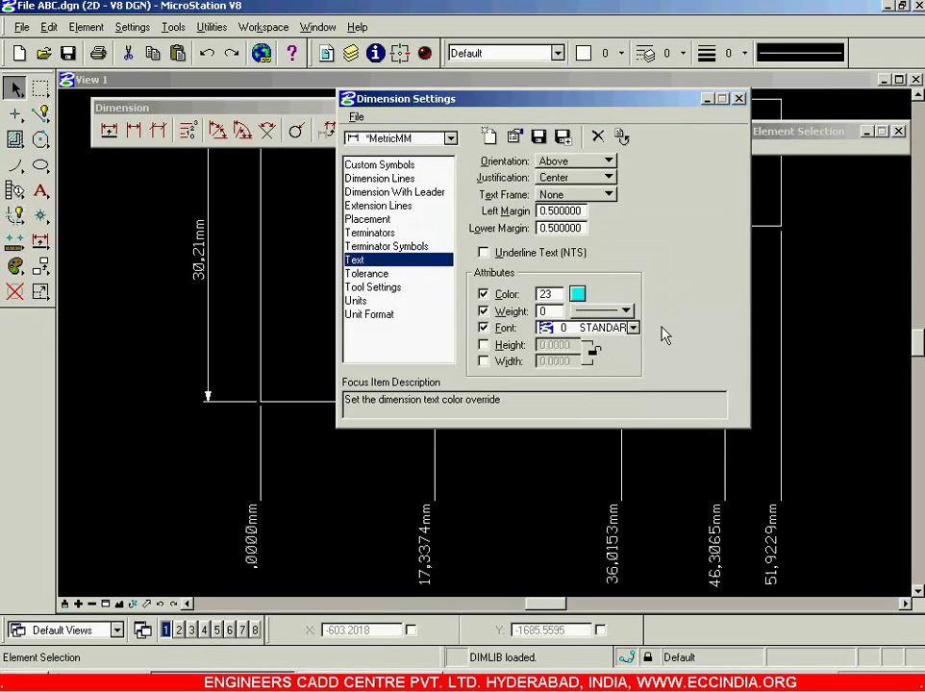
pyautogui.click(510, 346)
pyautogui.click(511, 363)
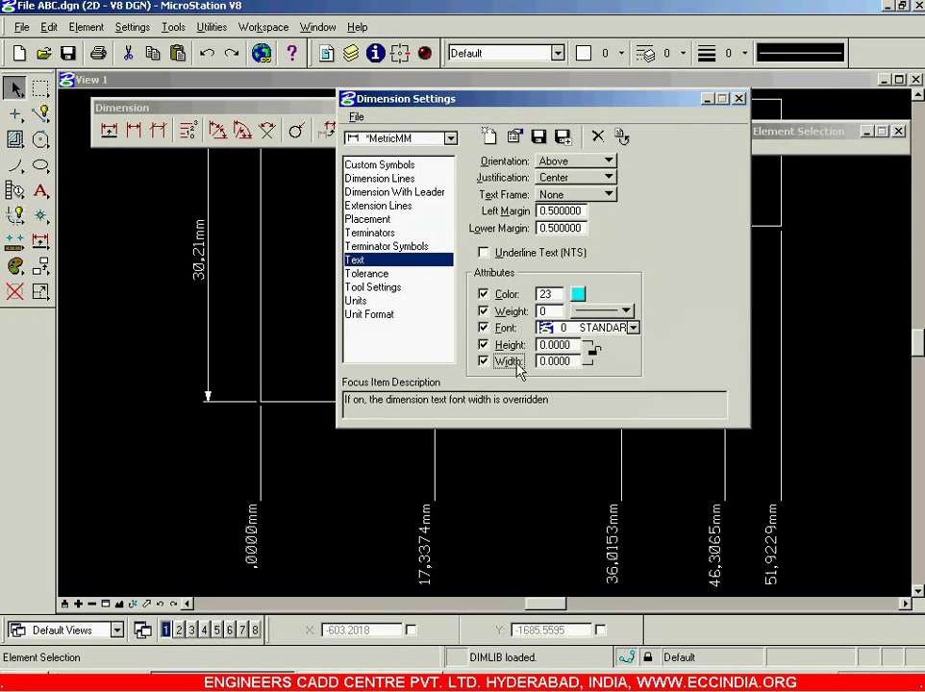
pyautogui.click(575, 346)
pyautogui.moveTo(579, 344); pyautogui.dragTo(539, 348)
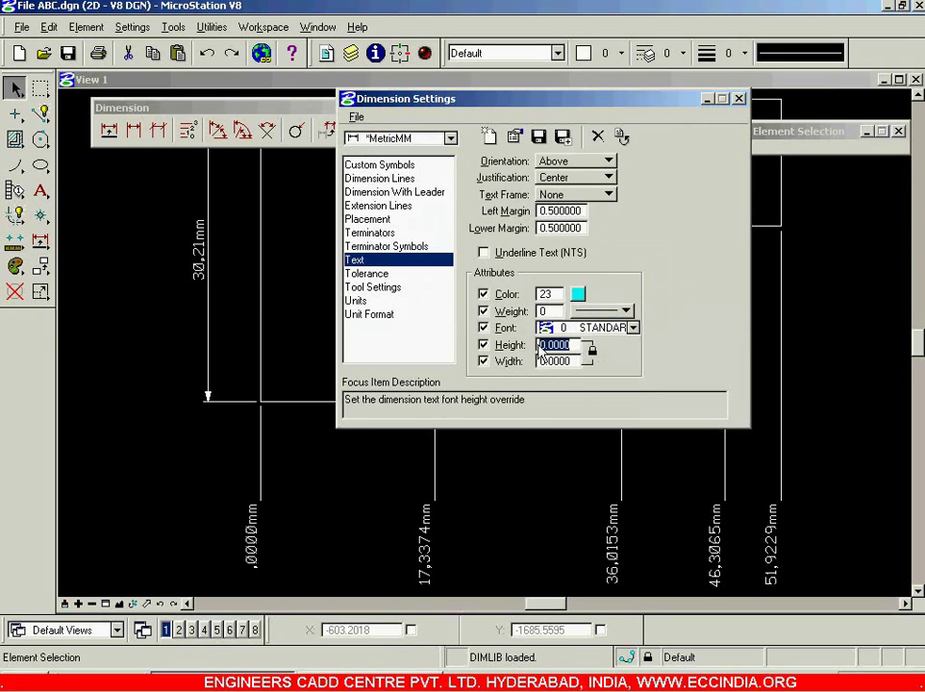
pyautogui.write('1')
pyautogui.press('Tab')
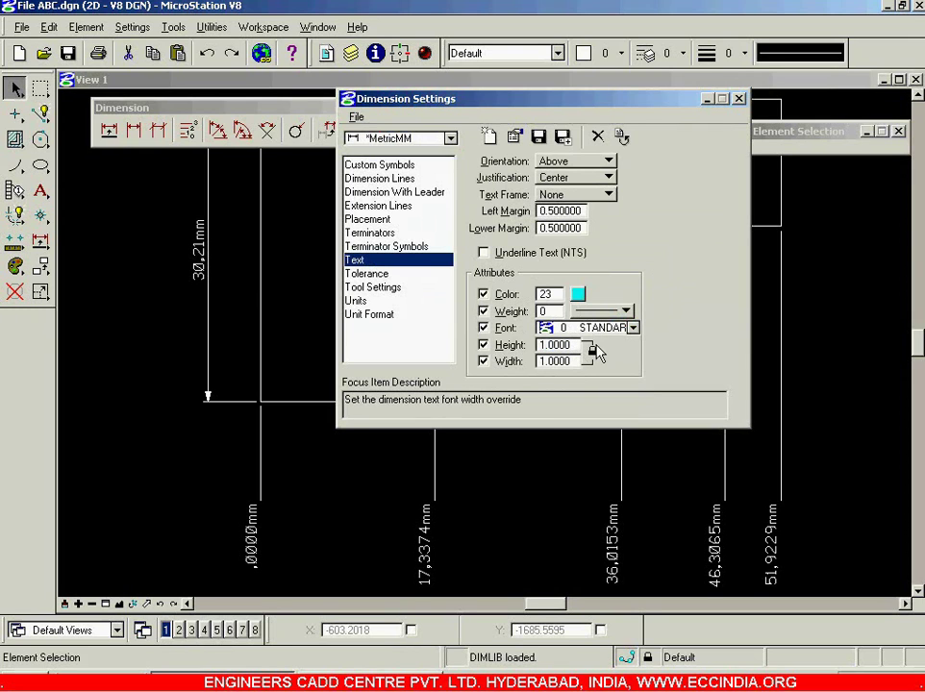
pyautogui.click(739, 99)
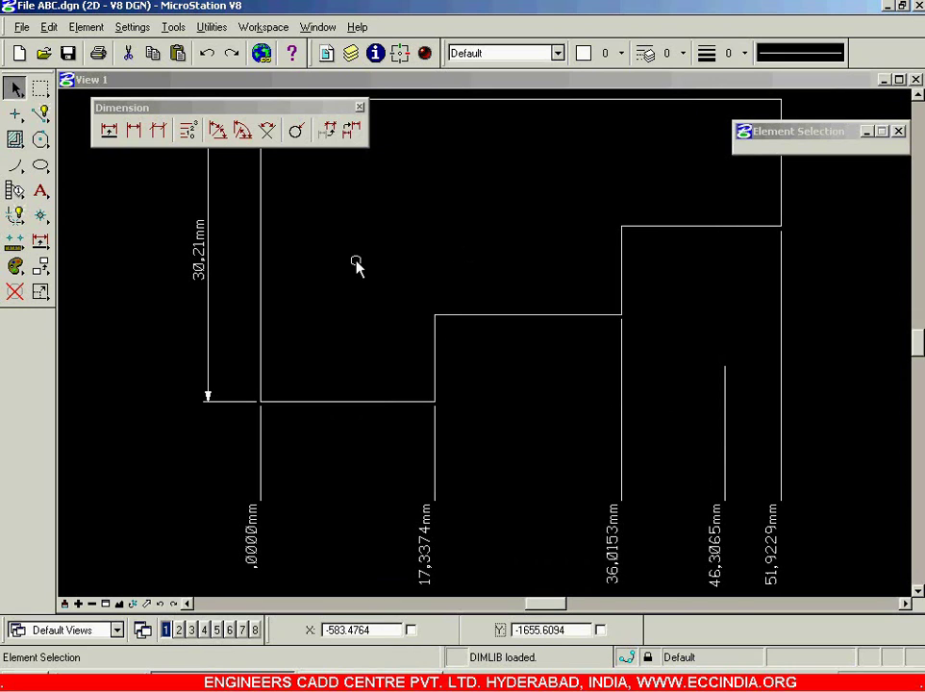
# Step: Start a trial 17.3374mm Dimension Element on the first step, then reset to discard it
pyautogui.click(108, 131)
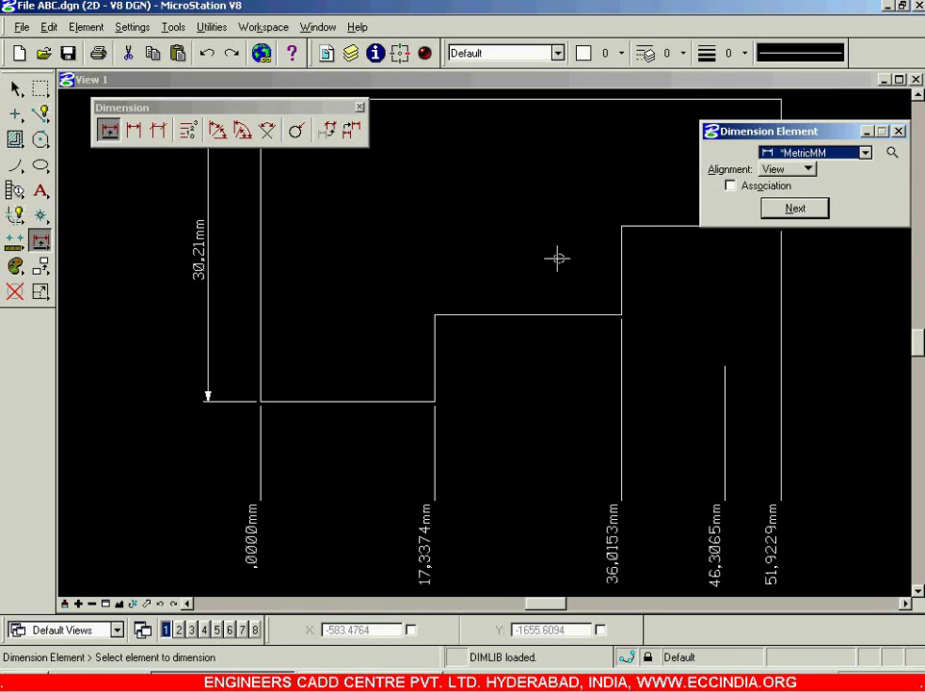
pyautogui.click(338, 398)
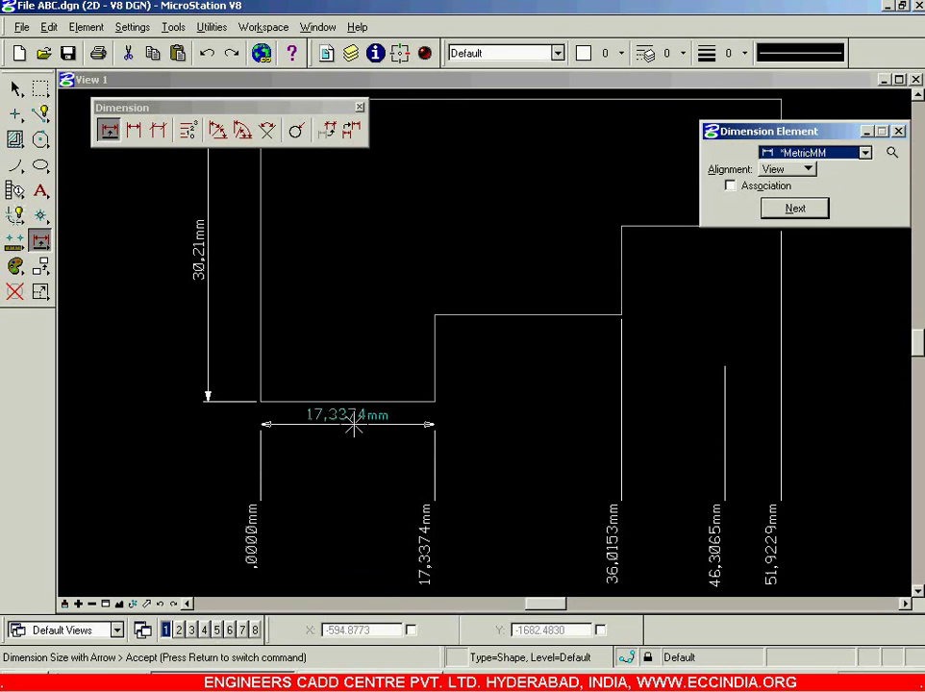
pyautogui.rightClick(397, 240)
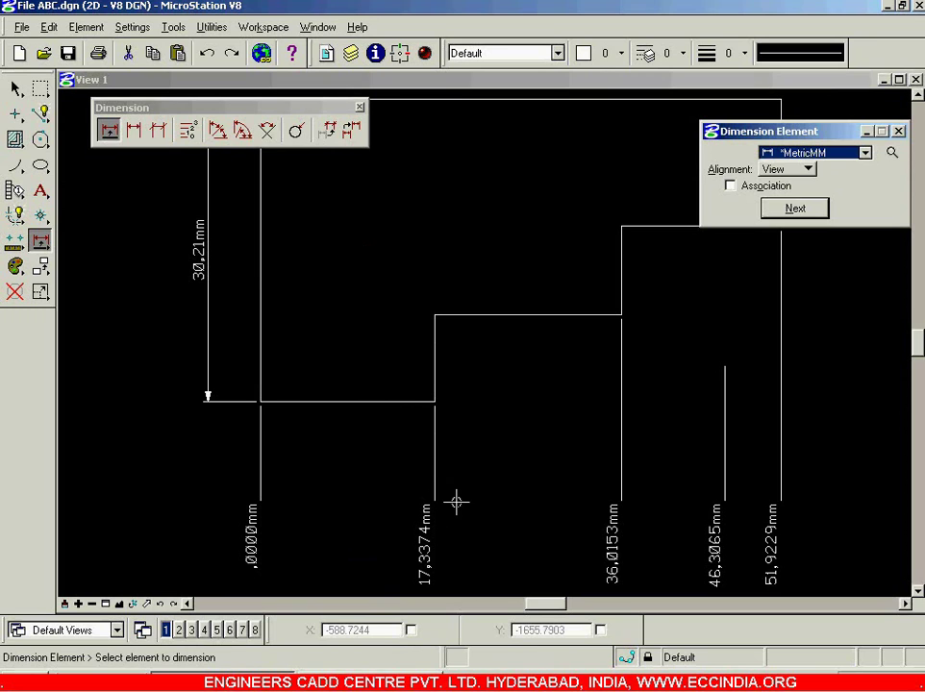
# Step: Apply the active cyan text settings to the 0.0000–51.9229mm ordinate dimensions and zoom to check
pyautogui.click(329, 131)
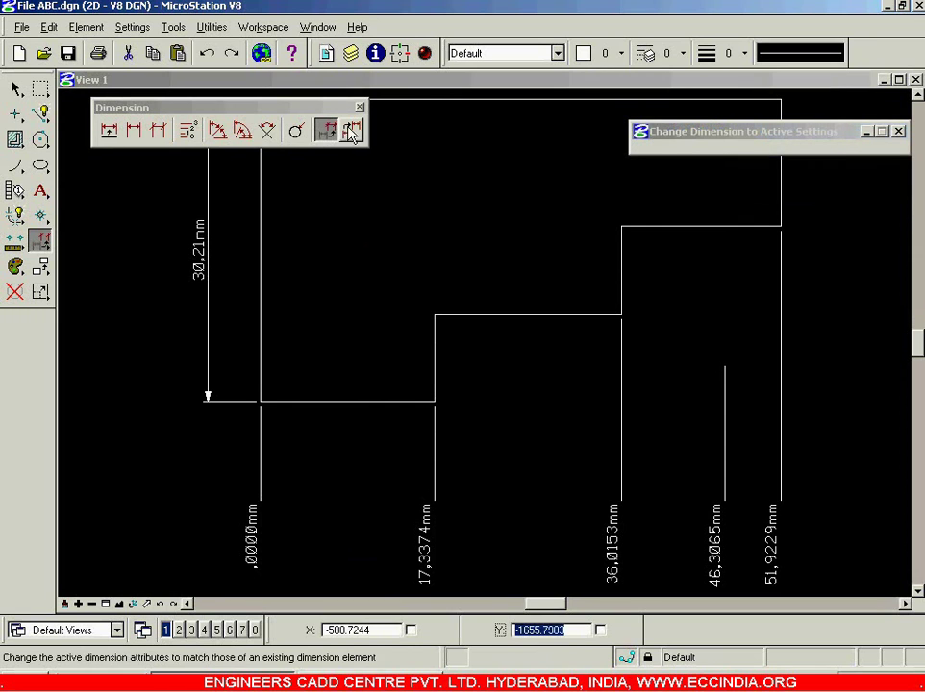
pyautogui.click(254, 535)
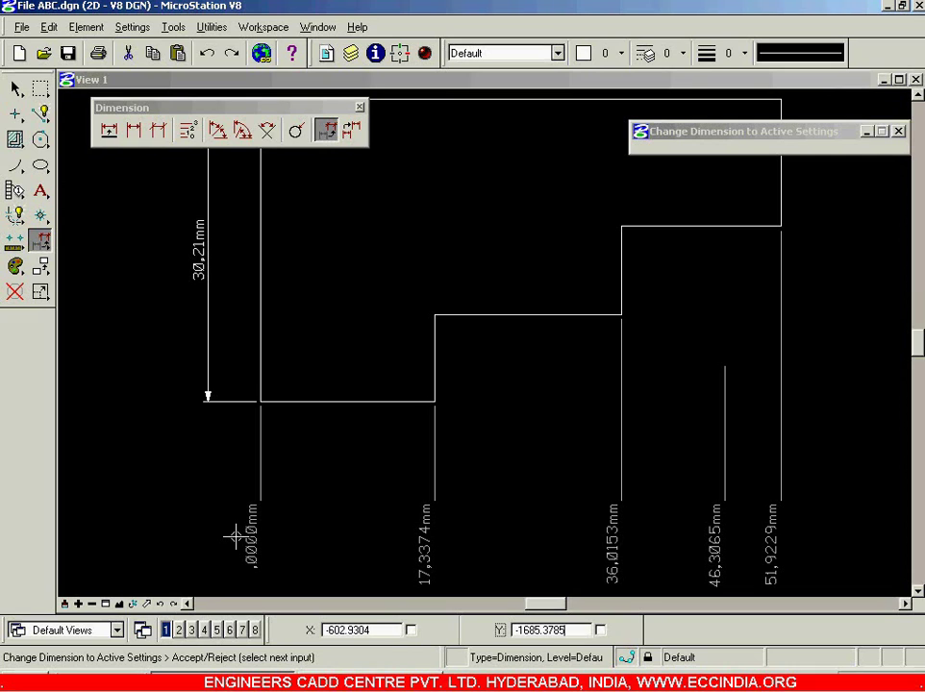
pyautogui.click(118, 469)
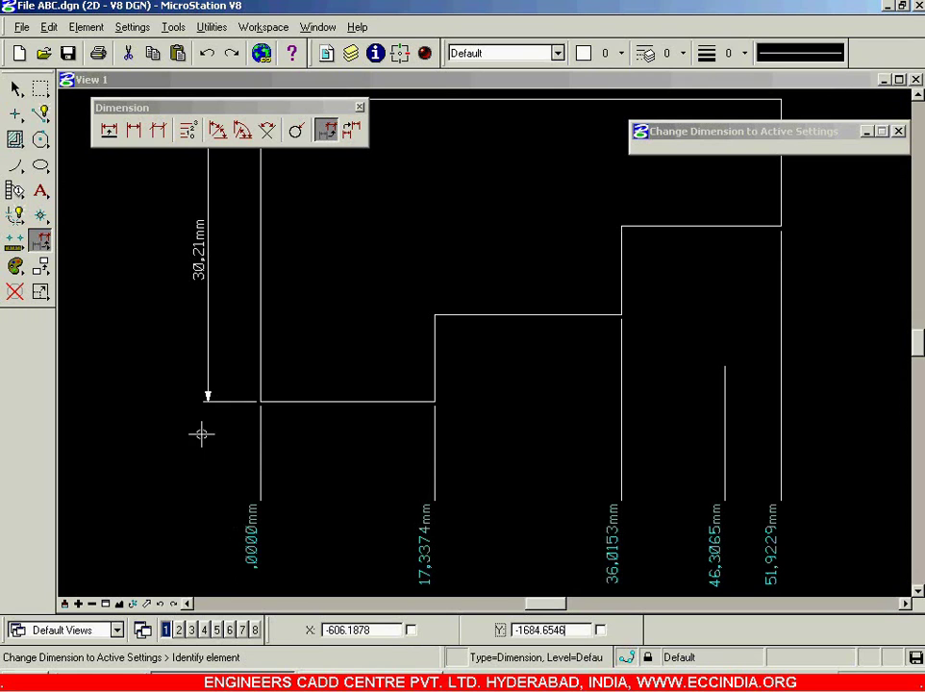
pyautogui.scroll(2, 398, 481)
pyautogui.scroll(-4, 394, 481)
pyautogui.scroll(2, 405, 537)
pyautogui.scroll(-2, 400, 530)
pyautogui.scroll(3, 400, 530)
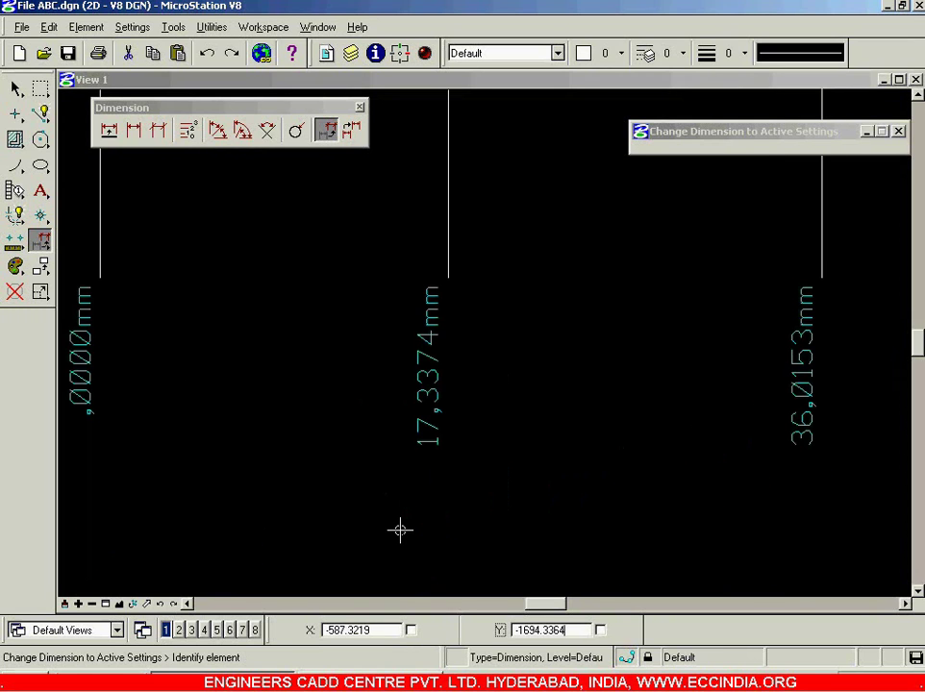
pyautogui.scroll(2, 403, 370)
pyautogui.scroll(-4, 456, 289)
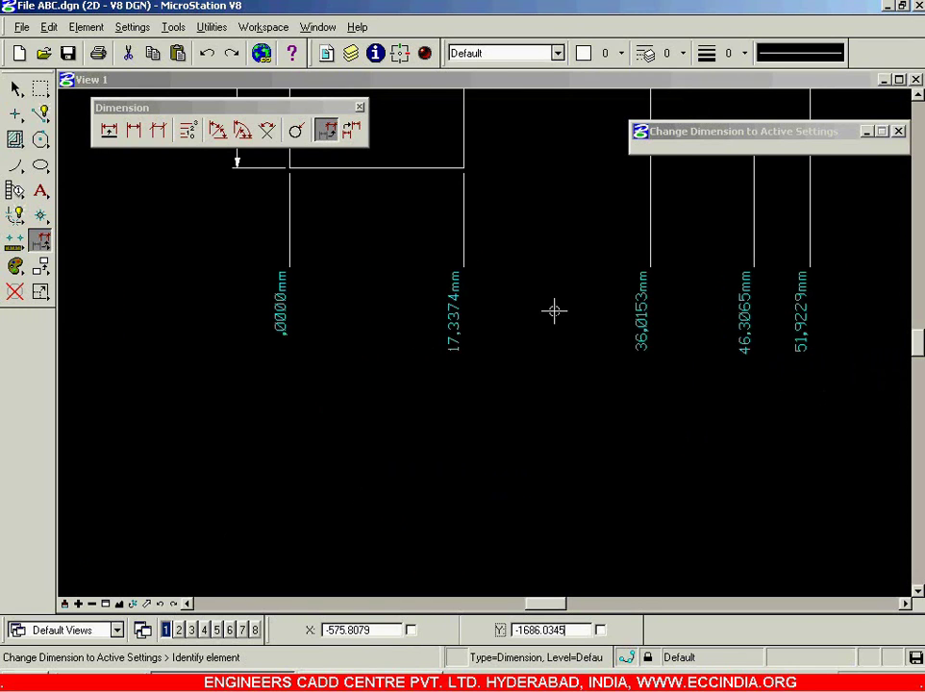
pyautogui.scroll(-2, 553, 310)
pyautogui.scroll(-2, 473, 176)
pyautogui.scroll(2, 499, 119)
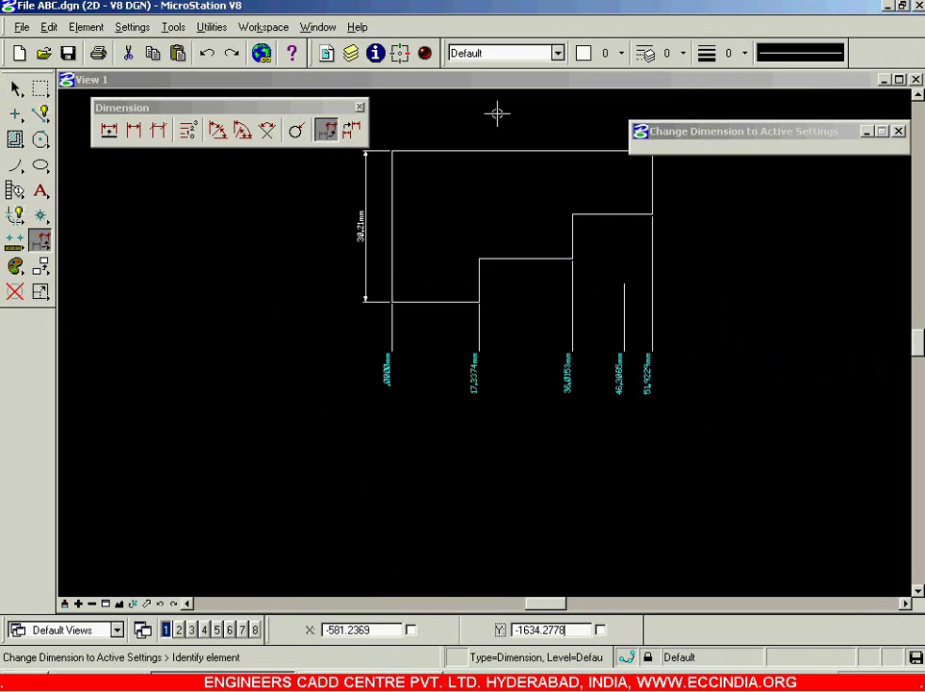
pyautogui.click(85, 27)
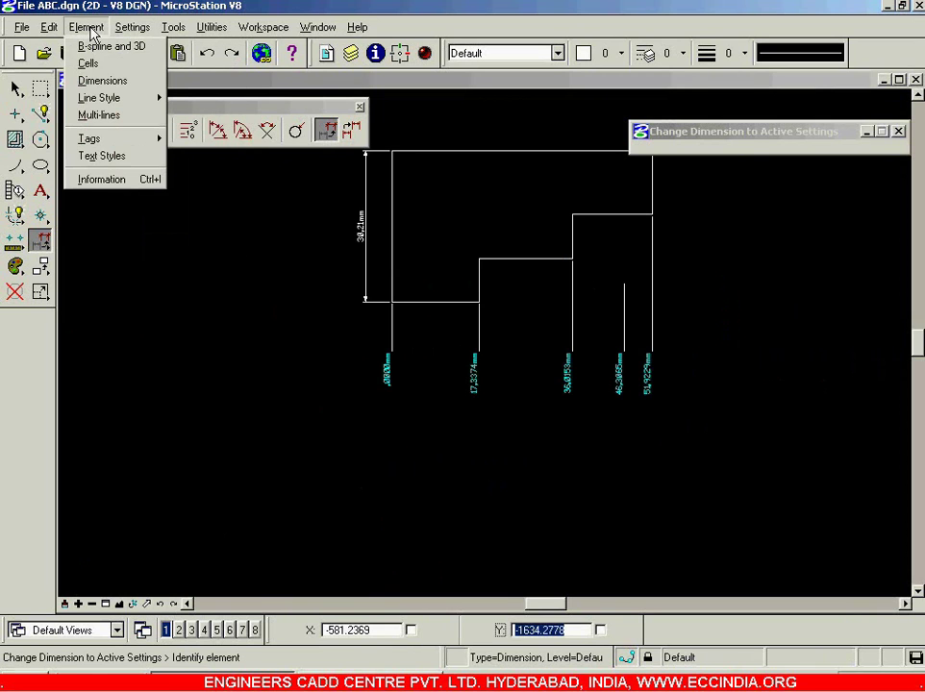
pyautogui.click(101, 81)
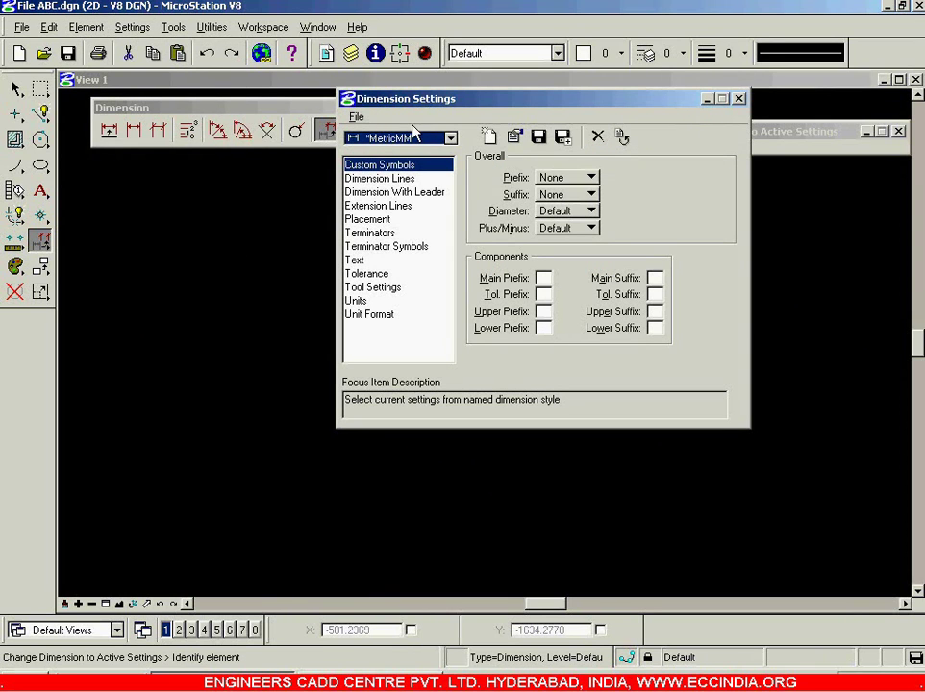
pyautogui.click(739, 99)
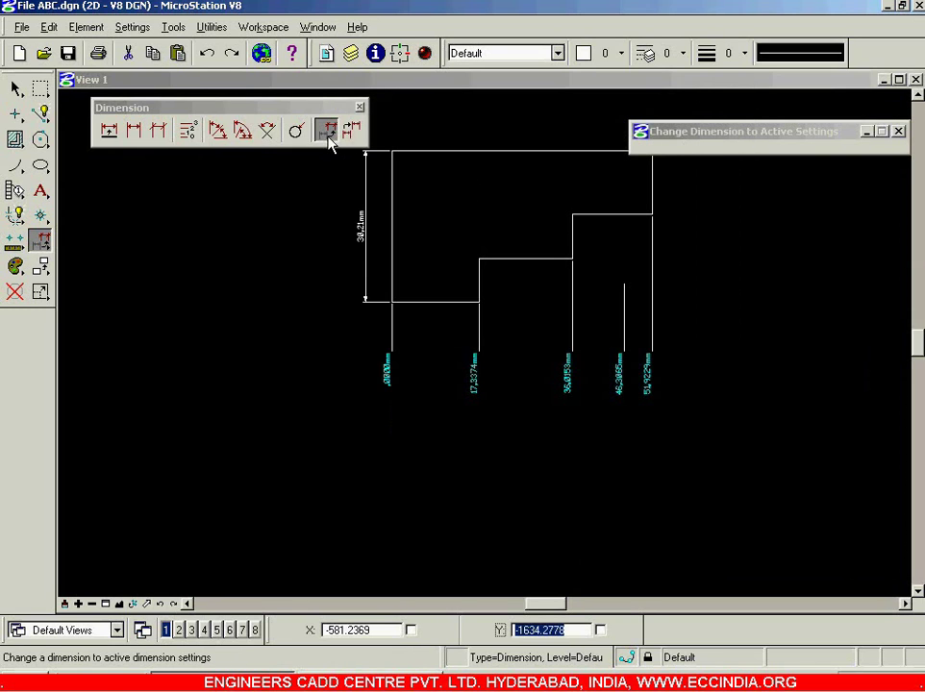
# Step: Delete the ordinate dimensions under the stepped profile
pyautogui.click(14, 292)
pyautogui.click(403, 371)
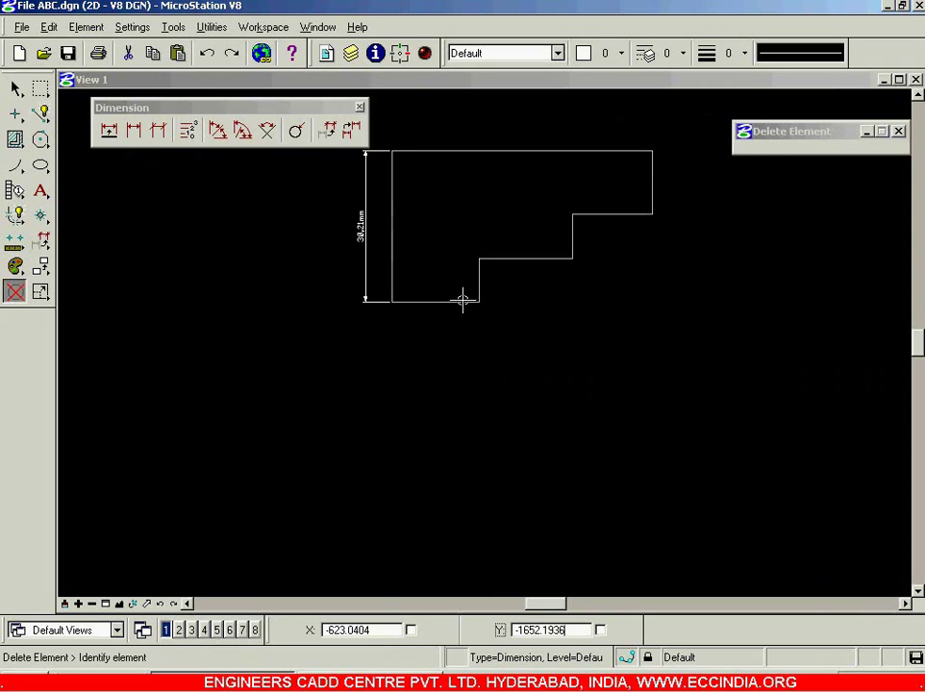
pyautogui.click(445, 231)
pyautogui.click(15, 87)
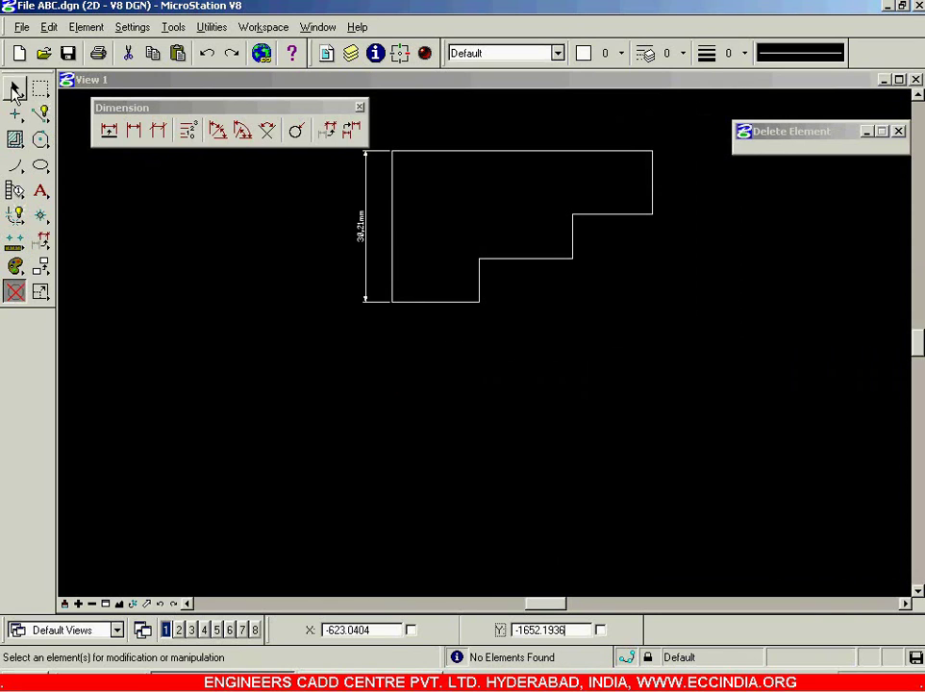
# Step: Dimension the step edges (17.3374mm, 18.6779mm, 15.9075mm) and the right vertical edge
pyautogui.click(109, 129)
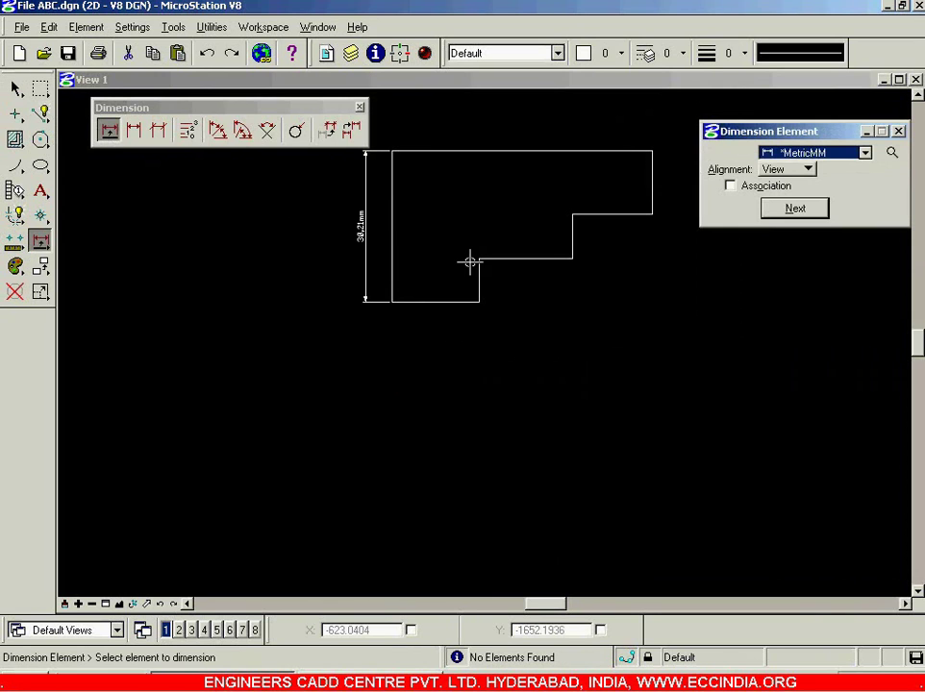
pyautogui.click(450, 302)
pyautogui.click(452, 354)
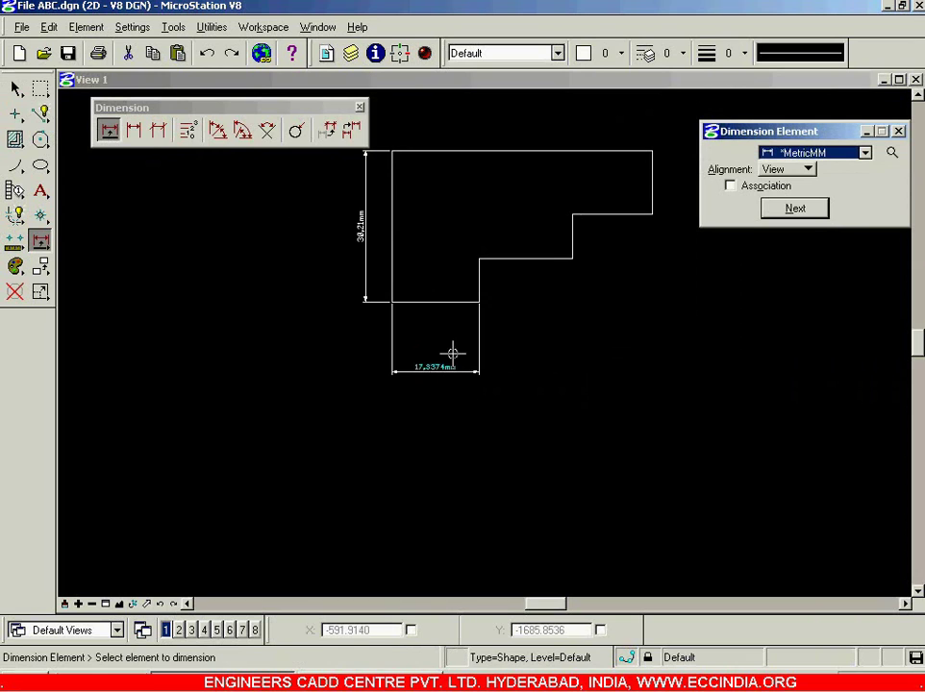
pyautogui.click(524, 259)
pyautogui.click(550, 318)
pyautogui.click(615, 213)
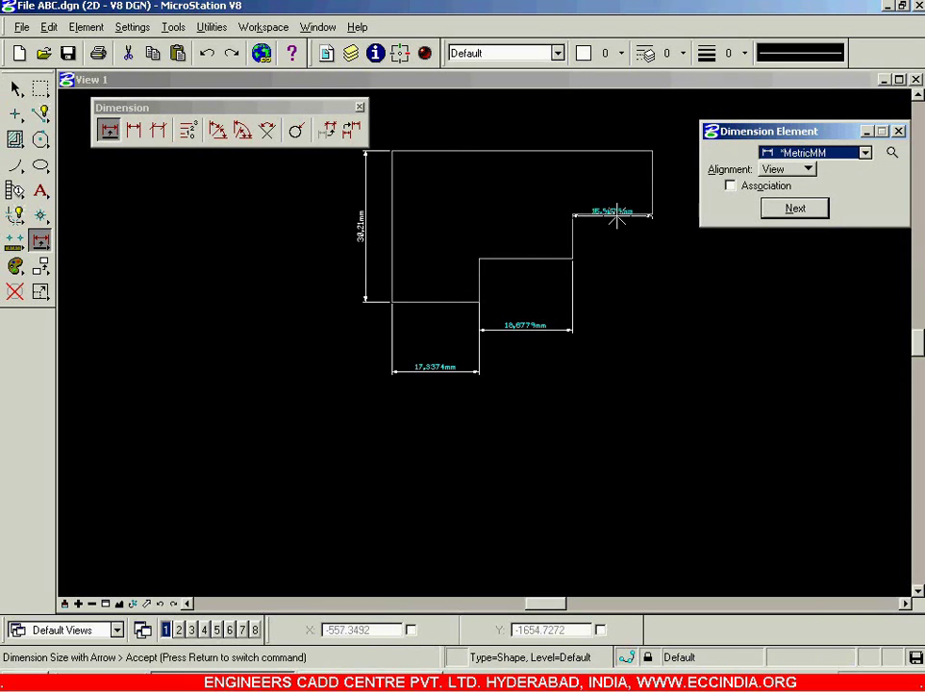
pyautogui.click(625, 279)
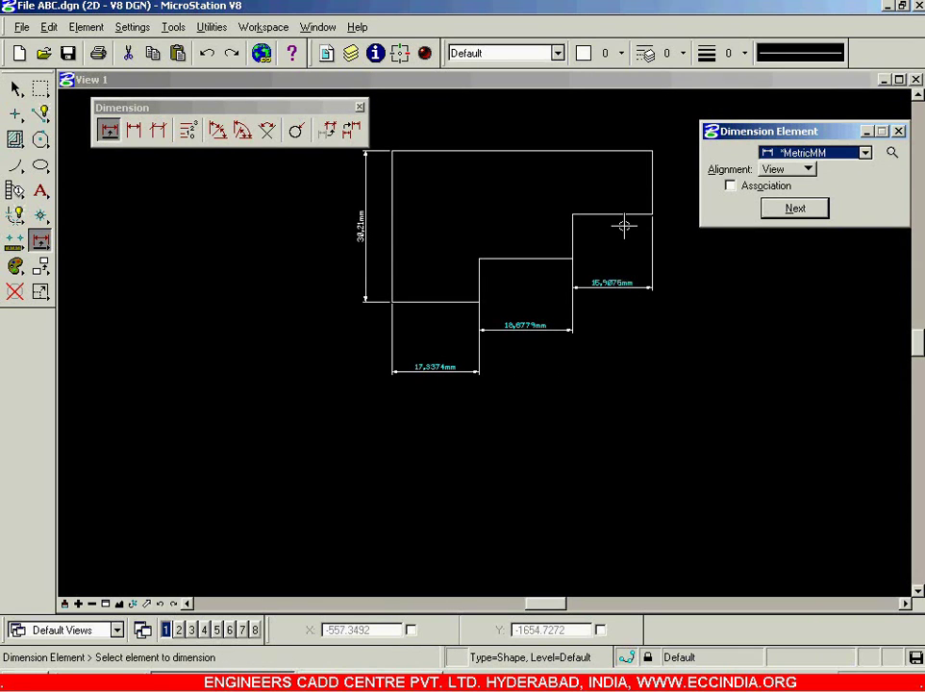
pyautogui.click(653, 178)
pyautogui.click(727, 311)
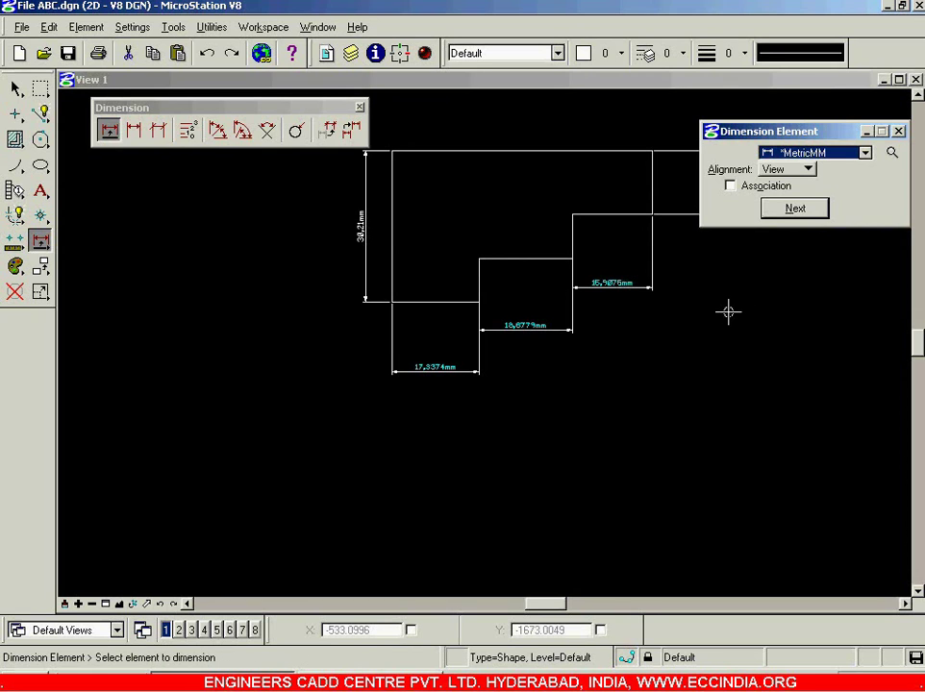
pyautogui.click(16, 88)
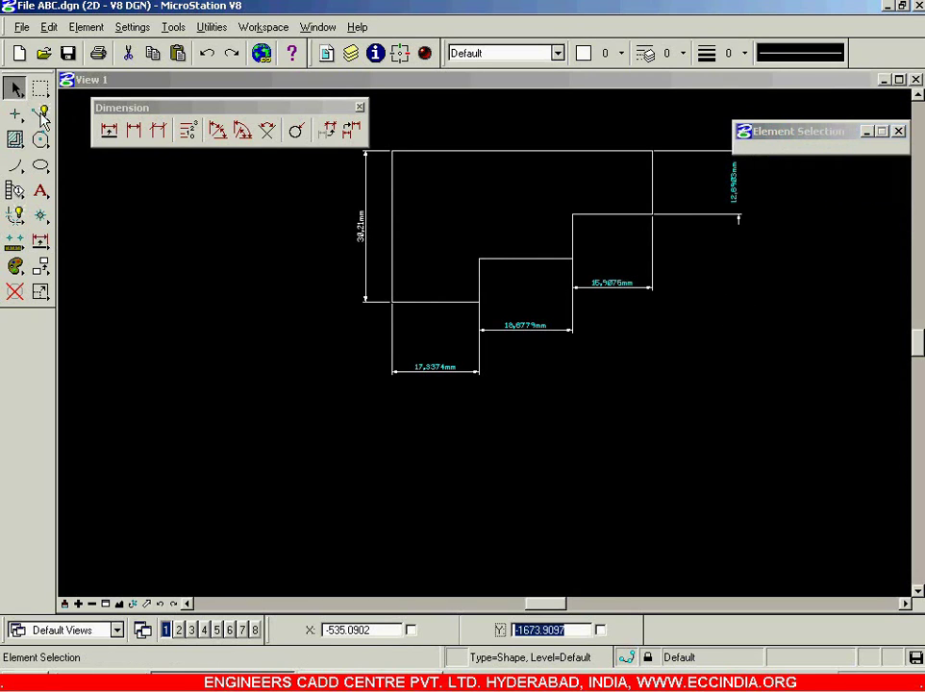
pyautogui.click(113, 213)
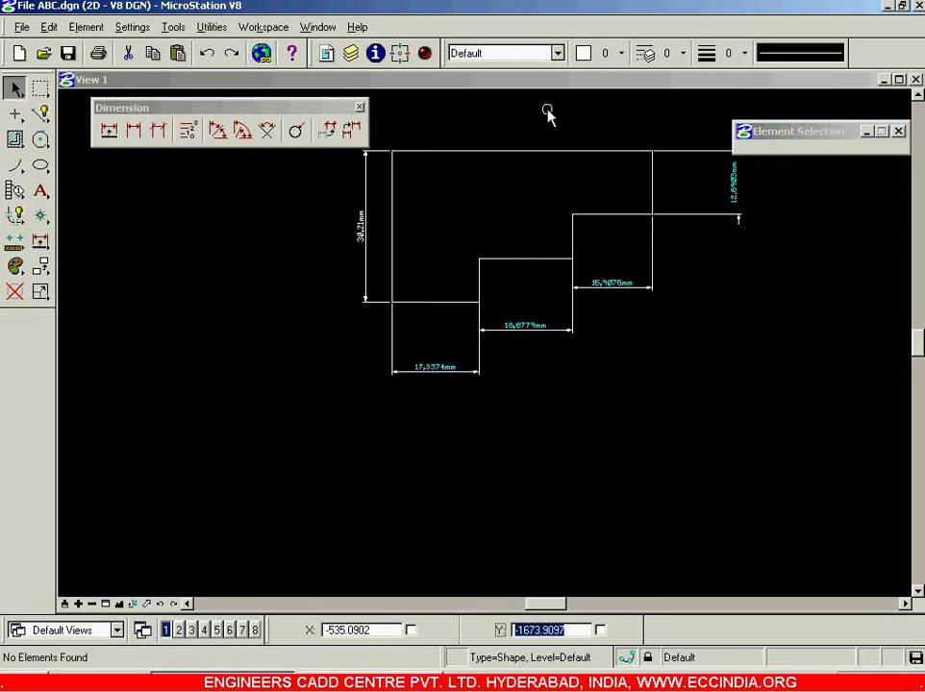
pyautogui.scroll(2, 549, 111)
pyautogui.scroll(-2, 461, 163)
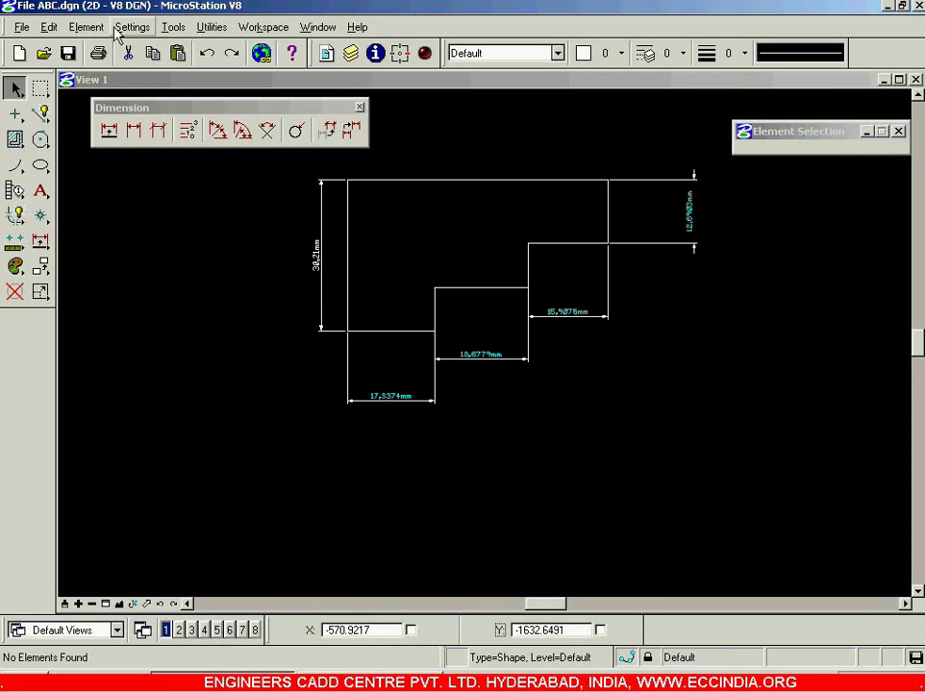
pyautogui.click(86, 26)
pyautogui.click(118, 82)
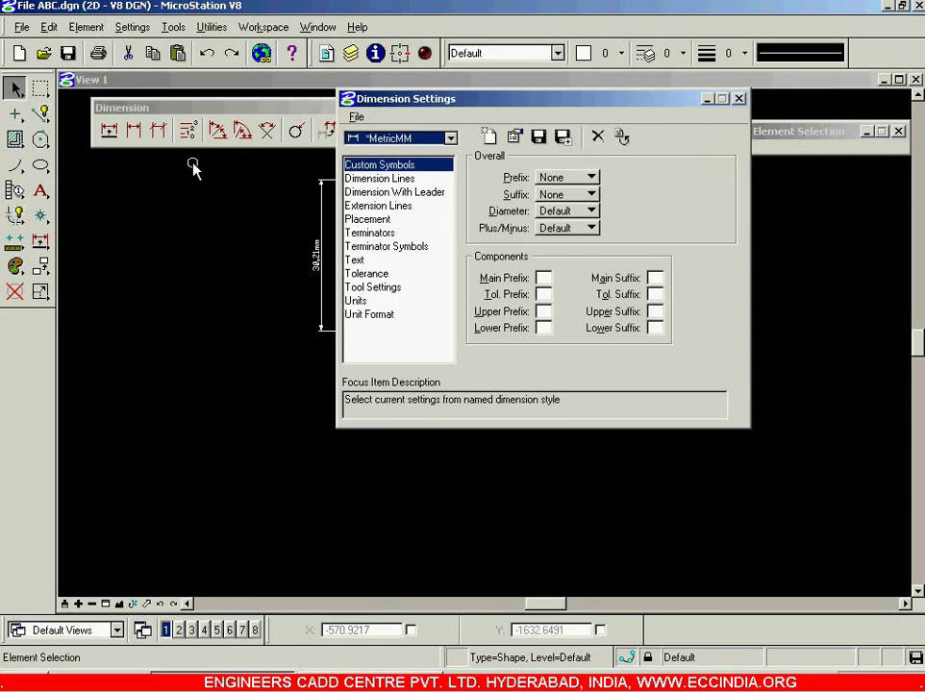
pyautogui.click(707, 99)
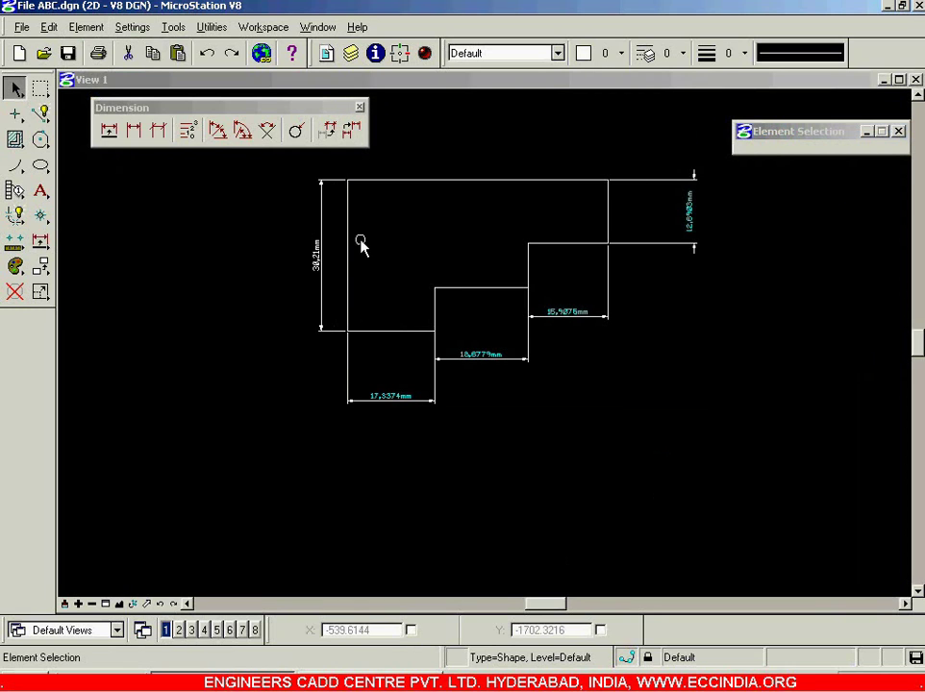
pyautogui.click(397, 265)
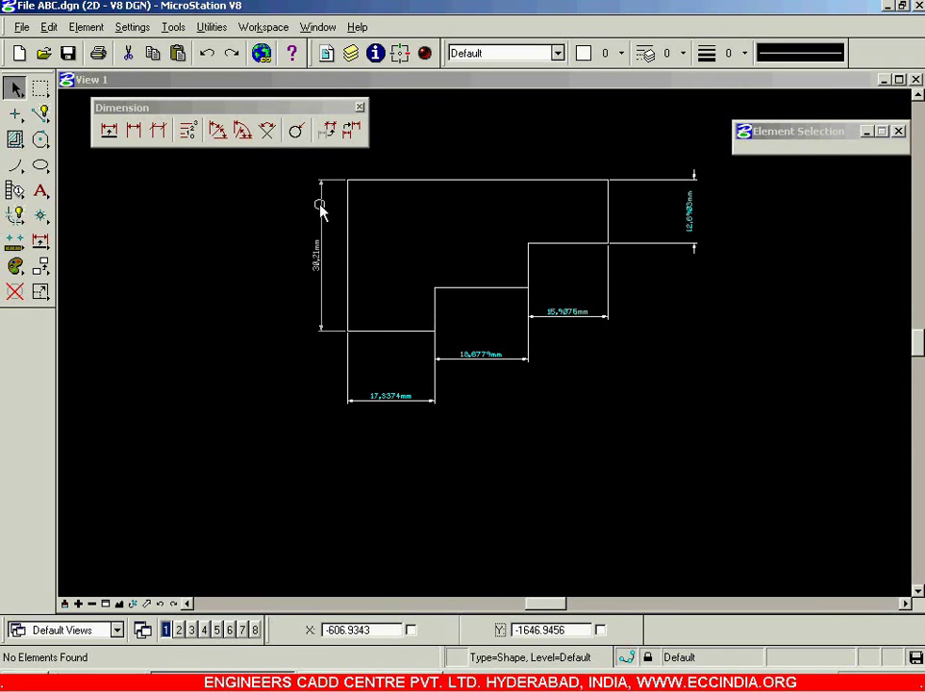
pyautogui.scroll(3, 320, 210)
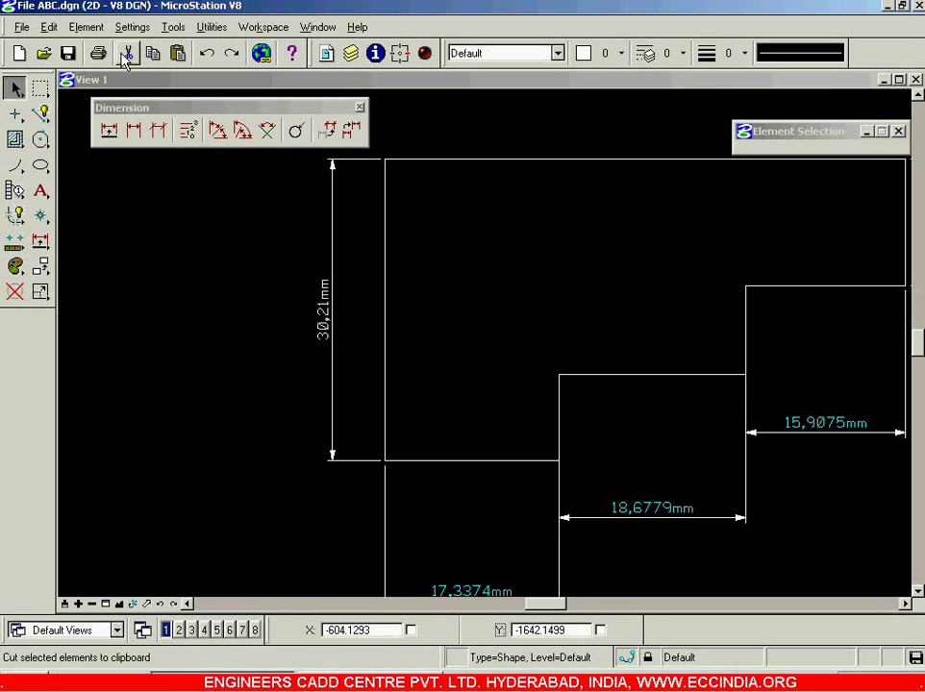
# Step: Set dimension lines to colour 28 (yellow), dashed style 5, weight 0
pyautogui.click(85, 27)
pyautogui.click(102, 82)
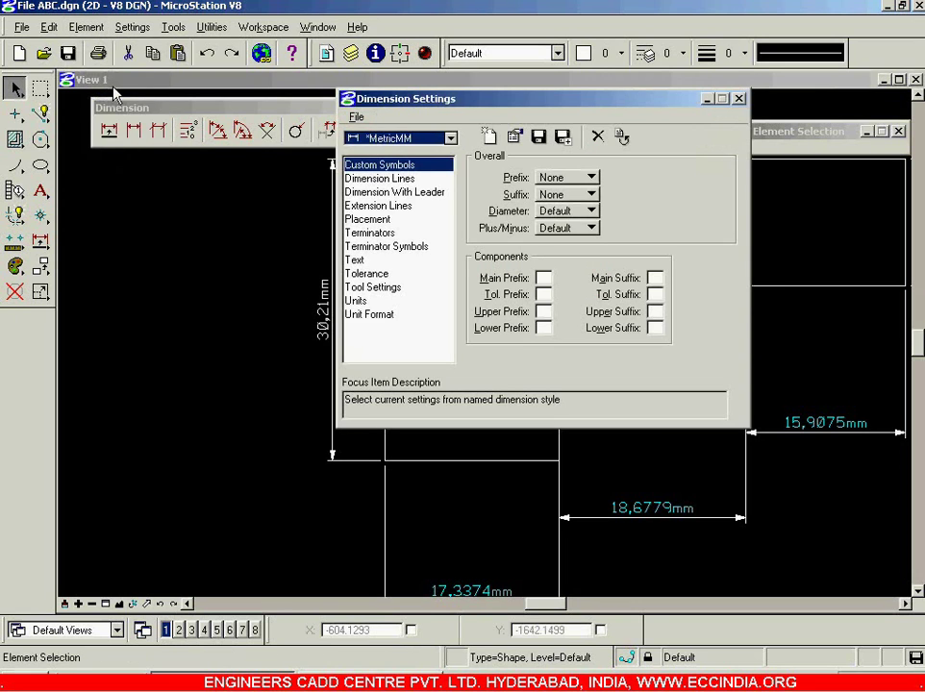
pyautogui.moveTo(434, 104); pyautogui.dragTo(379, 104)
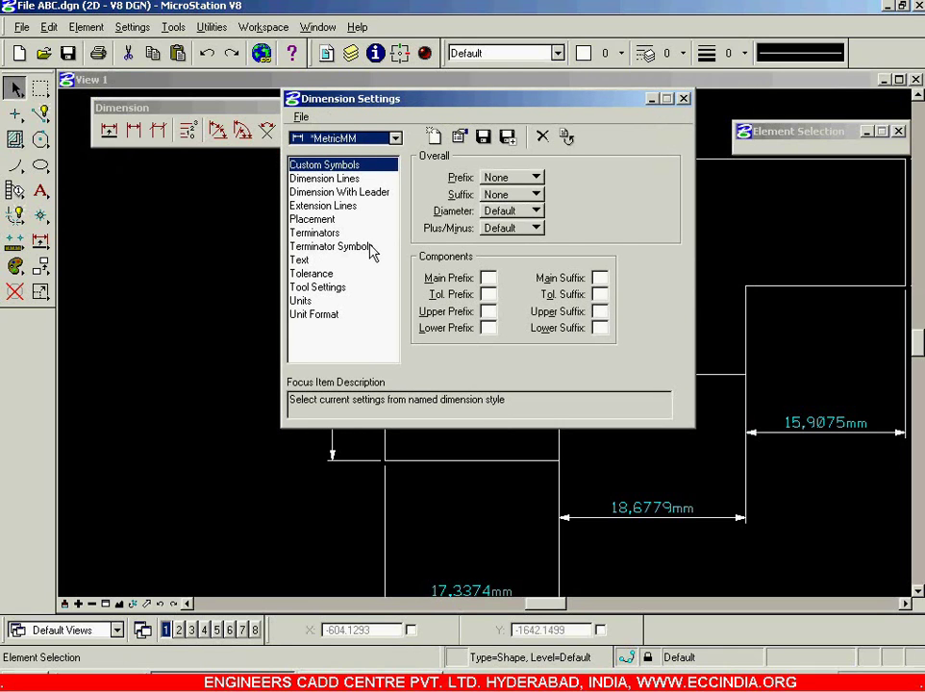
pyautogui.click(338, 179)
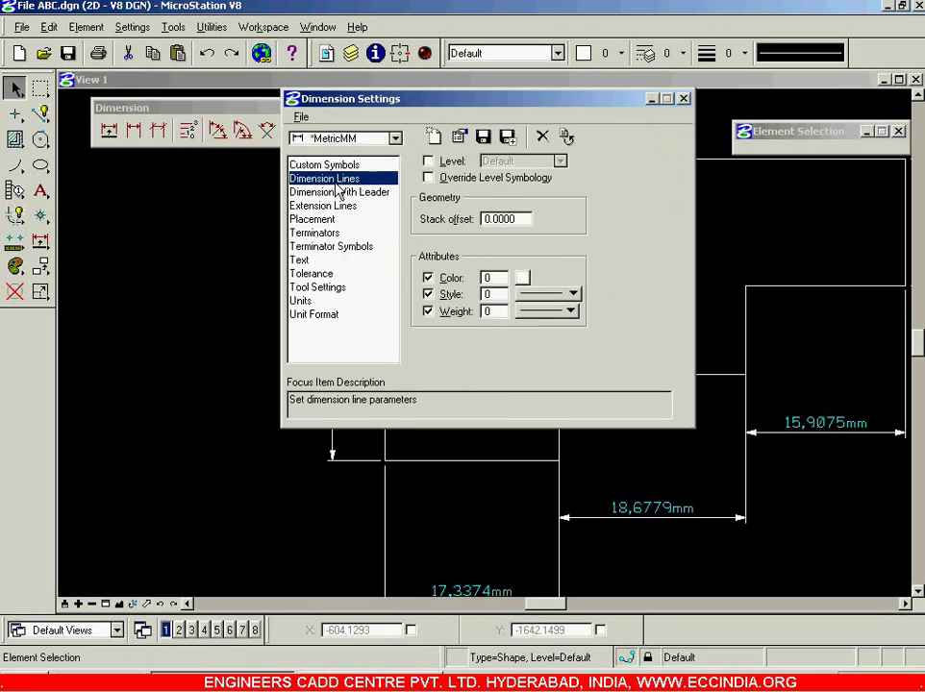
pyautogui.click(522, 279)
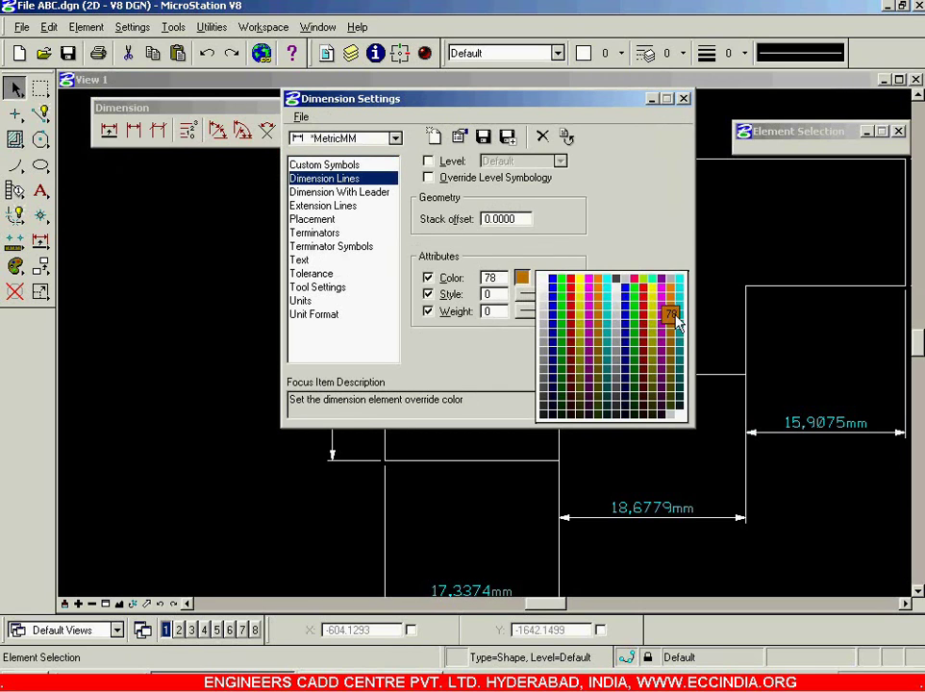
pyautogui.click(651, 288)
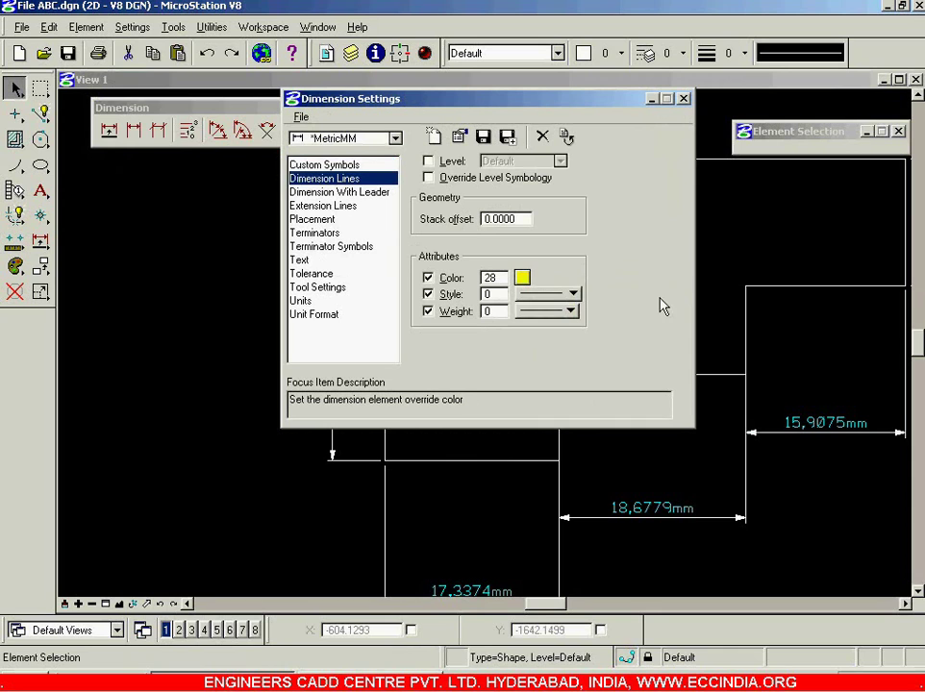
pyautogui.click(574, 294)
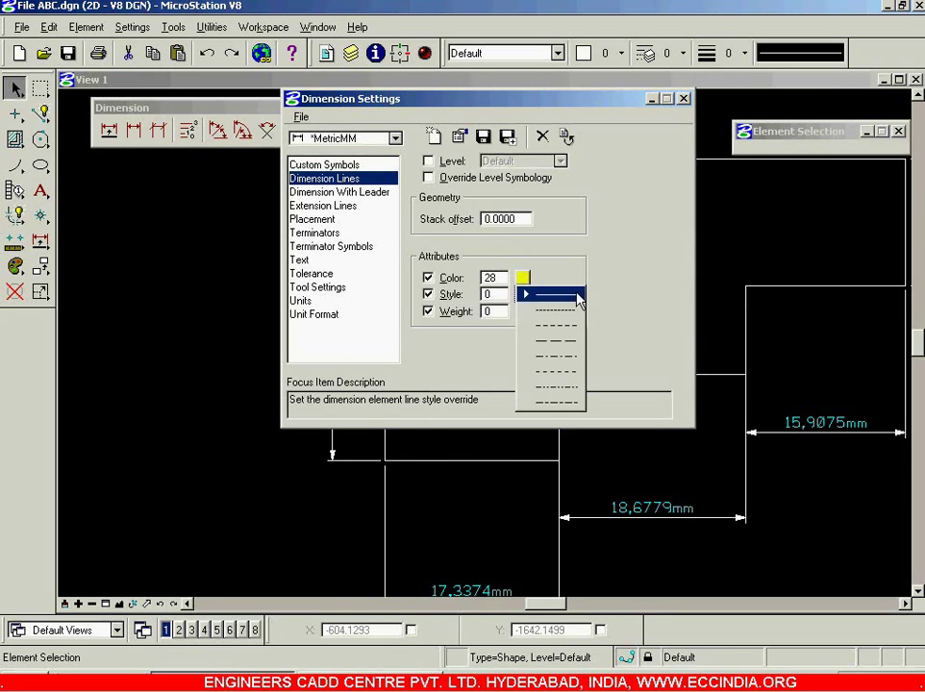
pyautogui.click(573, 378)
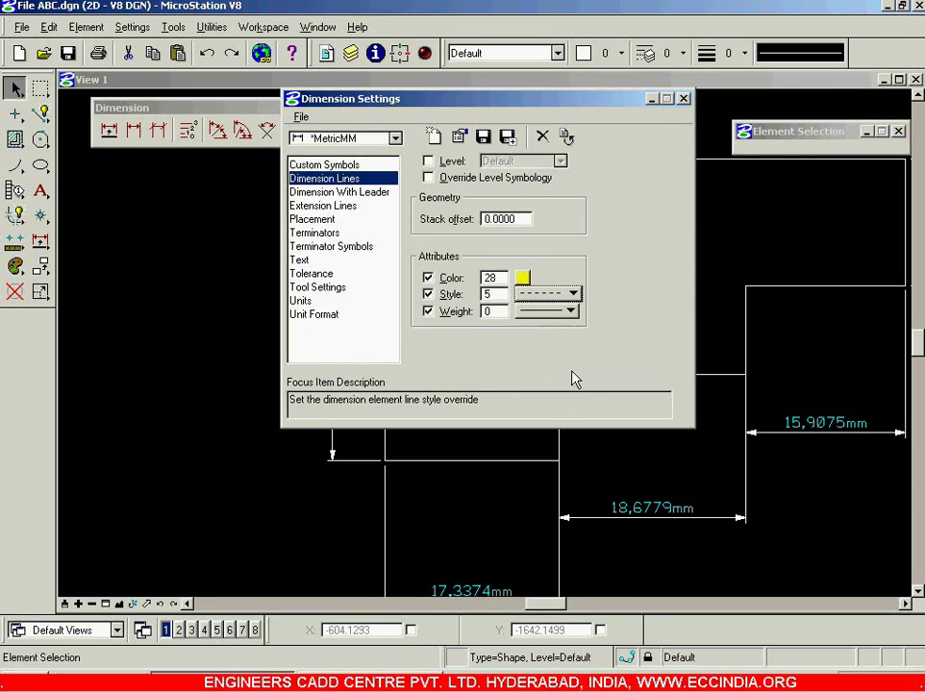
pyautogui.click(543, 312)
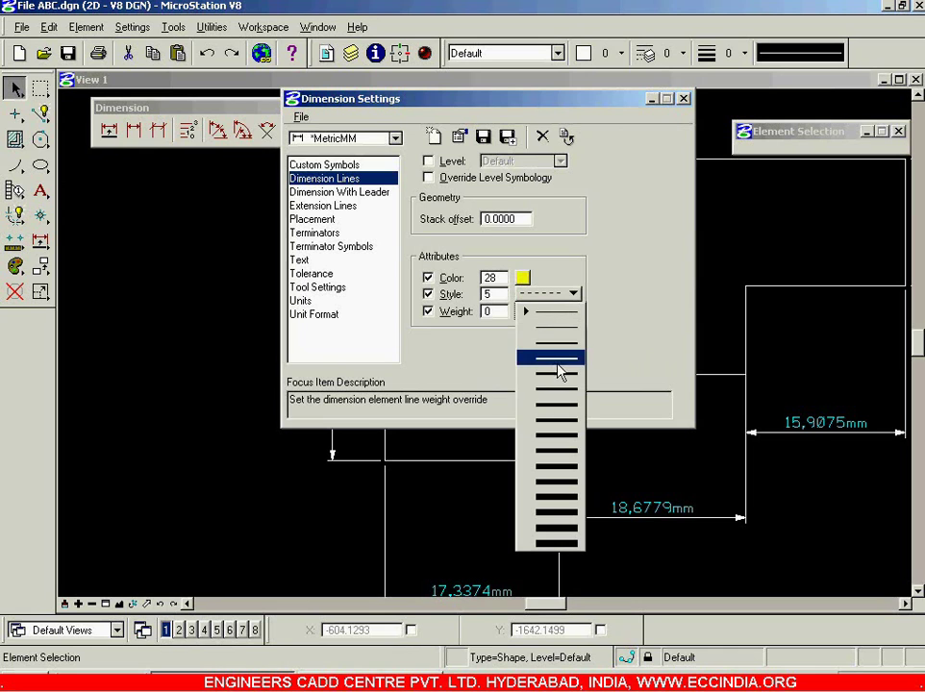
pyautogui.click(592, 354)
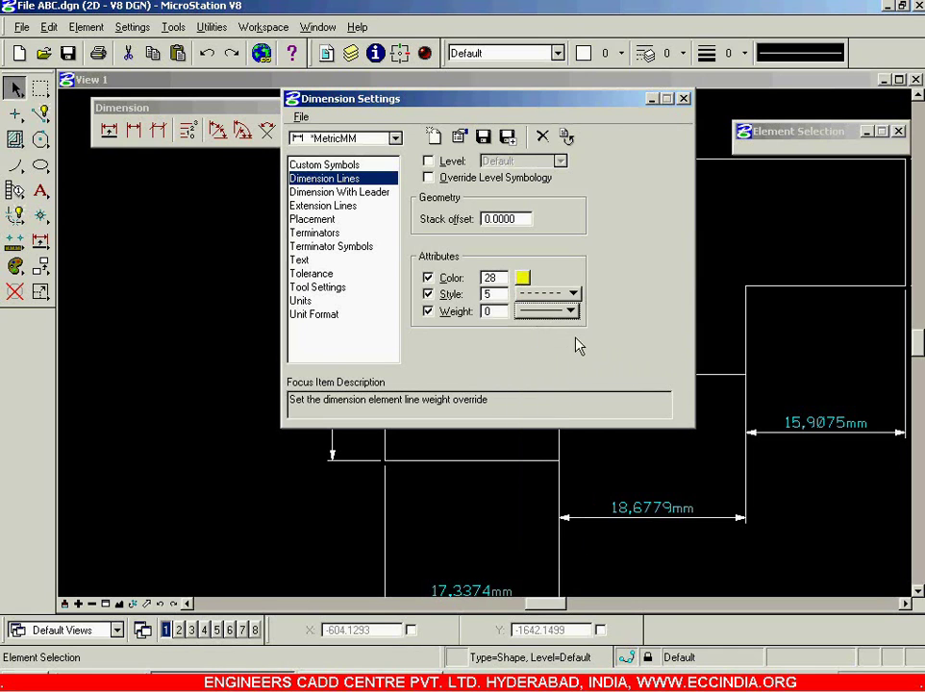
# Step: Set extension lines to colour 37 (magenta), dashed style 1, and close the settings
pyautogui.click(358, 206)
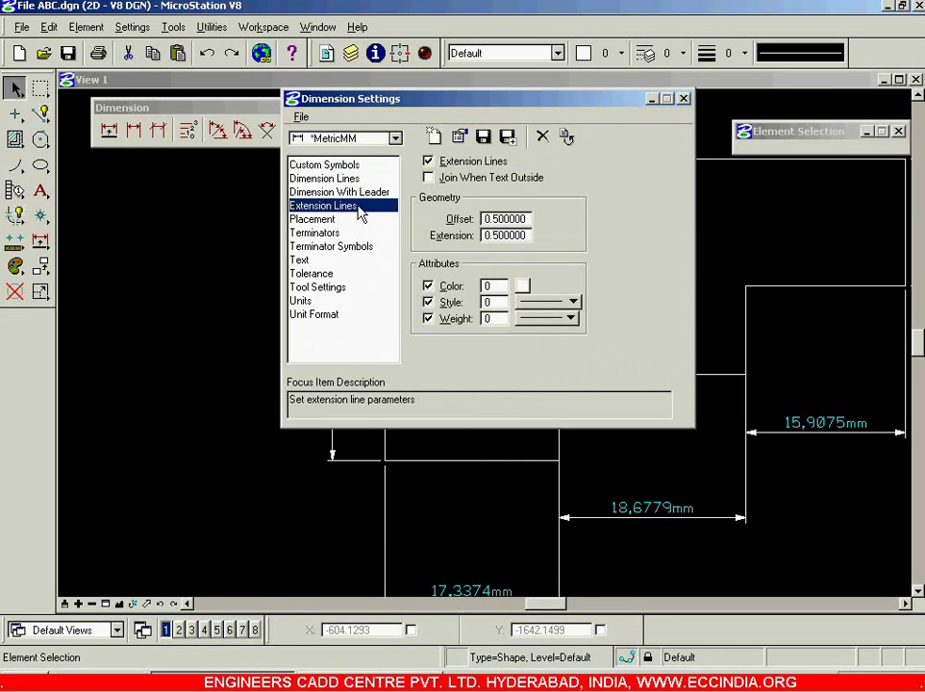
pyautogui.click(523, 287)
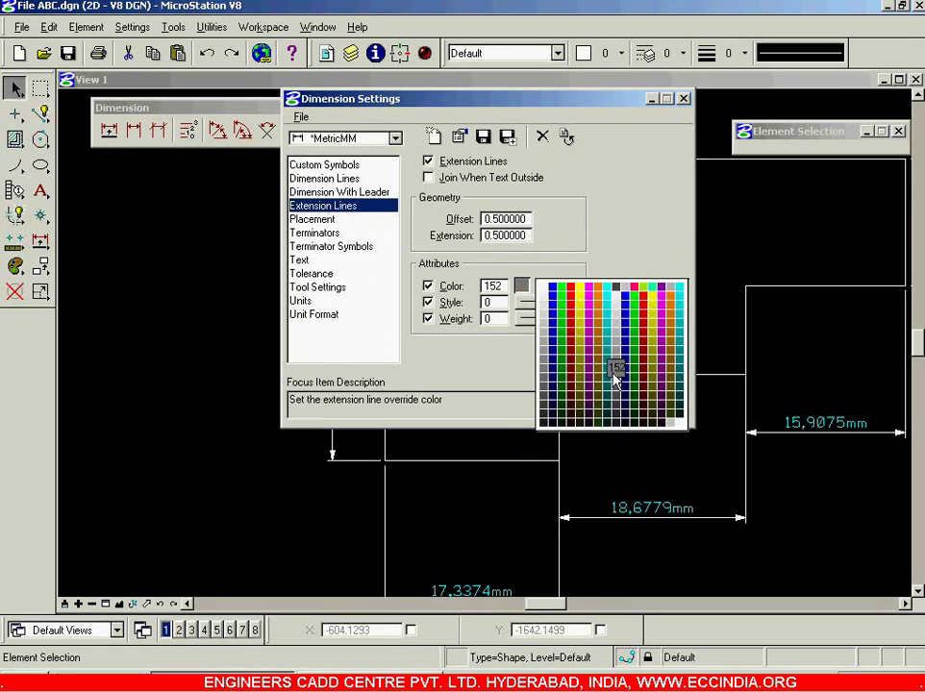
pyautogui.click(590, 307)
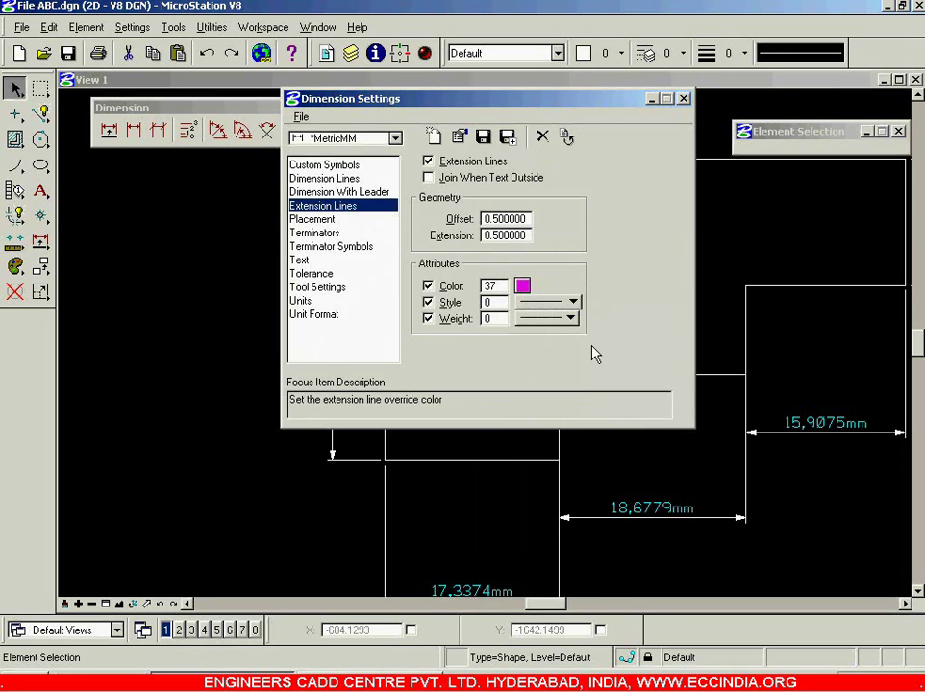
pyautogui.click(580, 302)
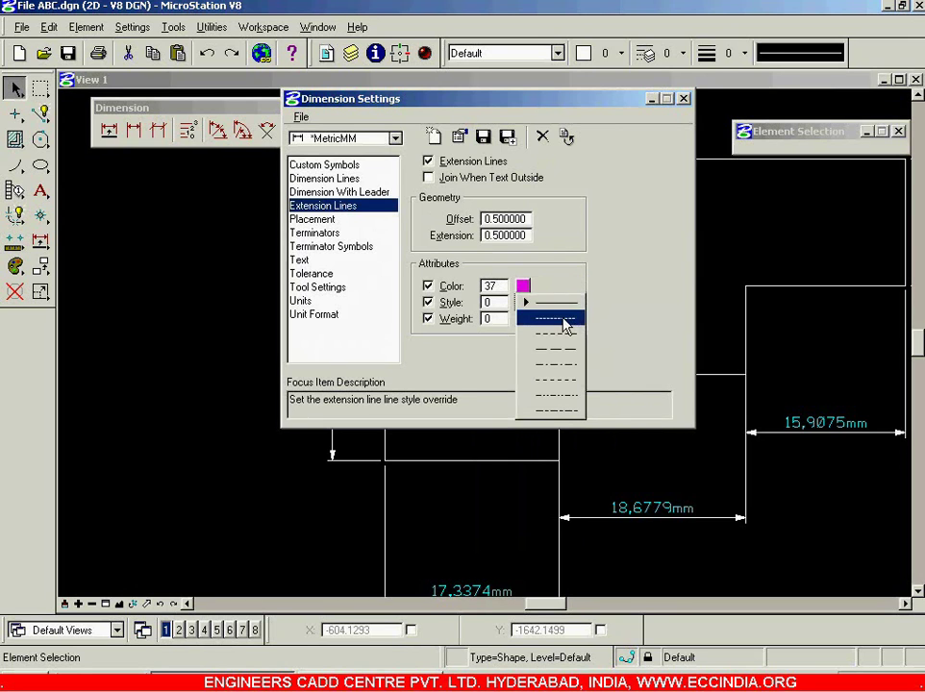
pyautogui.click(564, 323)
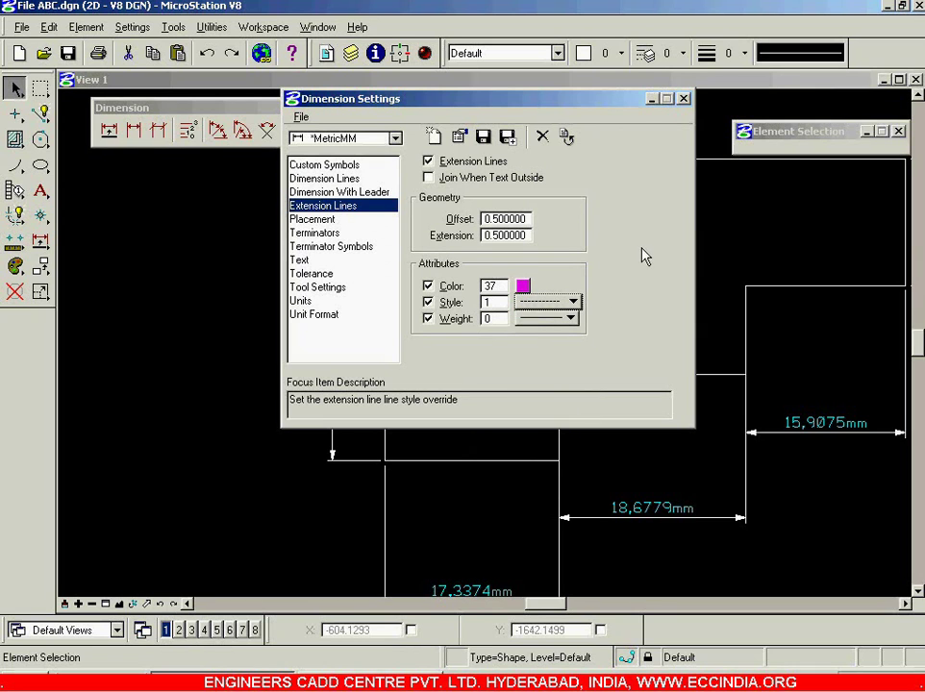
pyautogui.click(683, 98)
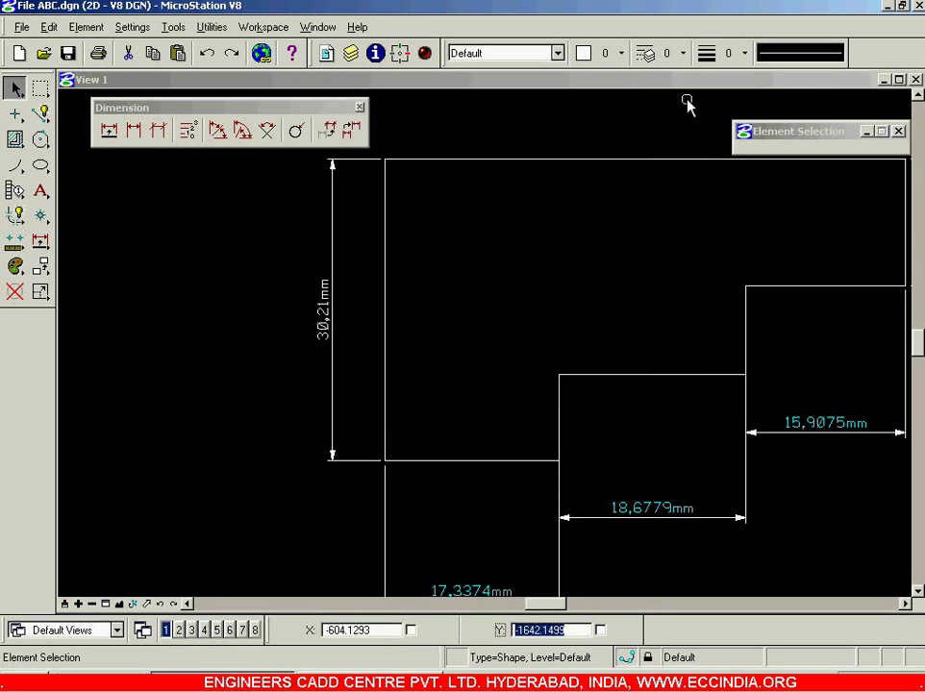
# Step: Restyle the vertical height dimension to the active dashed settings
pyautogui.scroll(-3, 524, 277)
pyautogui.scroll(-1, 556, 272)
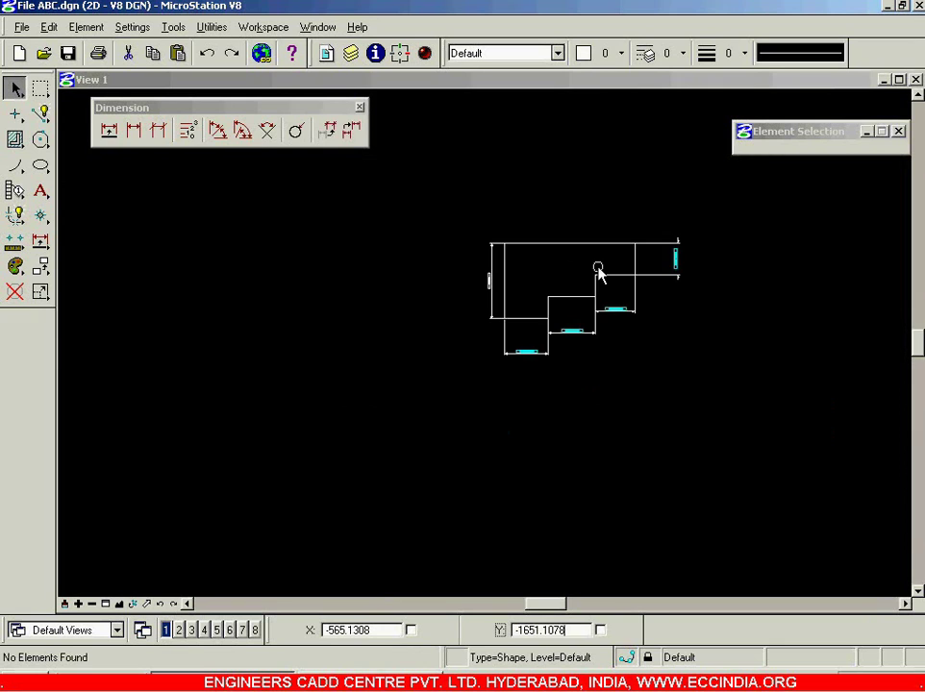
pyautogui.scroll(1, 599, 270)
pyautogui.scroll(1, 703, 269)
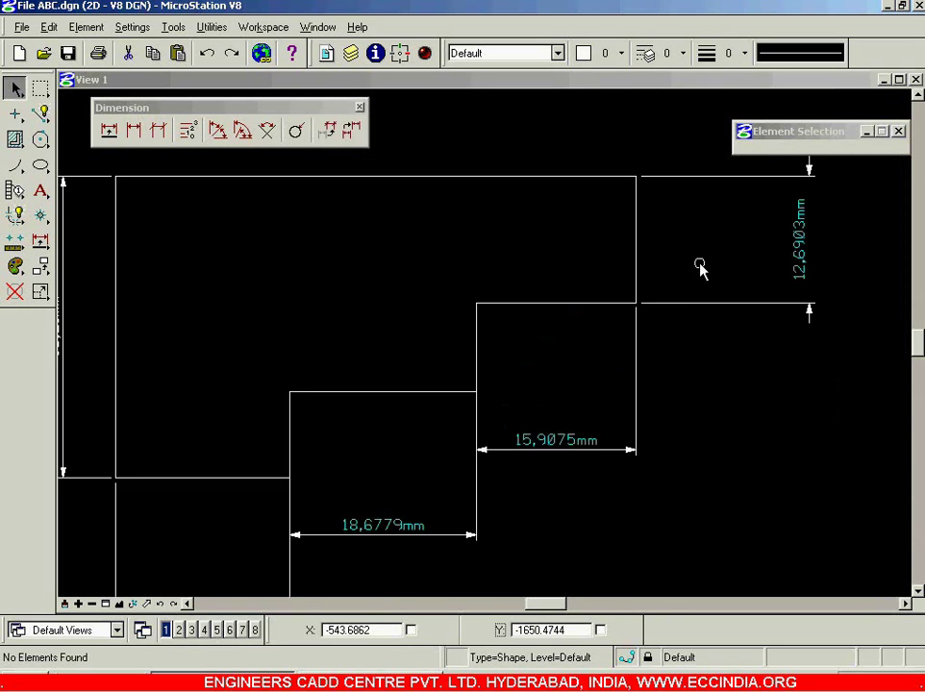
pyautogui.scroll(-1, 700, 269)
pyautogui.scroll(1, 623, 269)
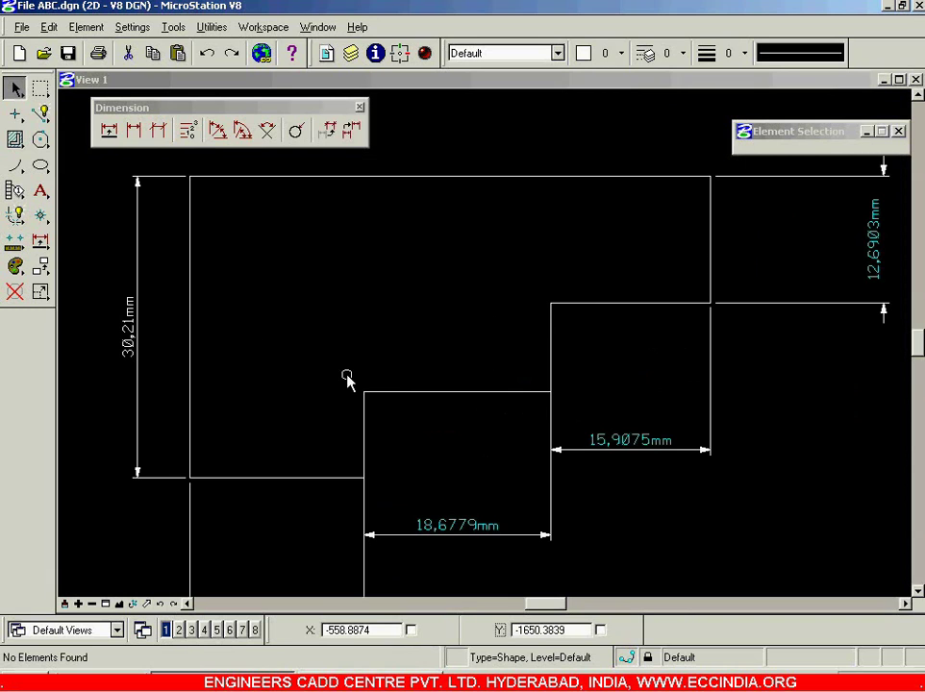
pyautogui.scroll(-1, 353, 220)
pyautogui.click(328, 132)
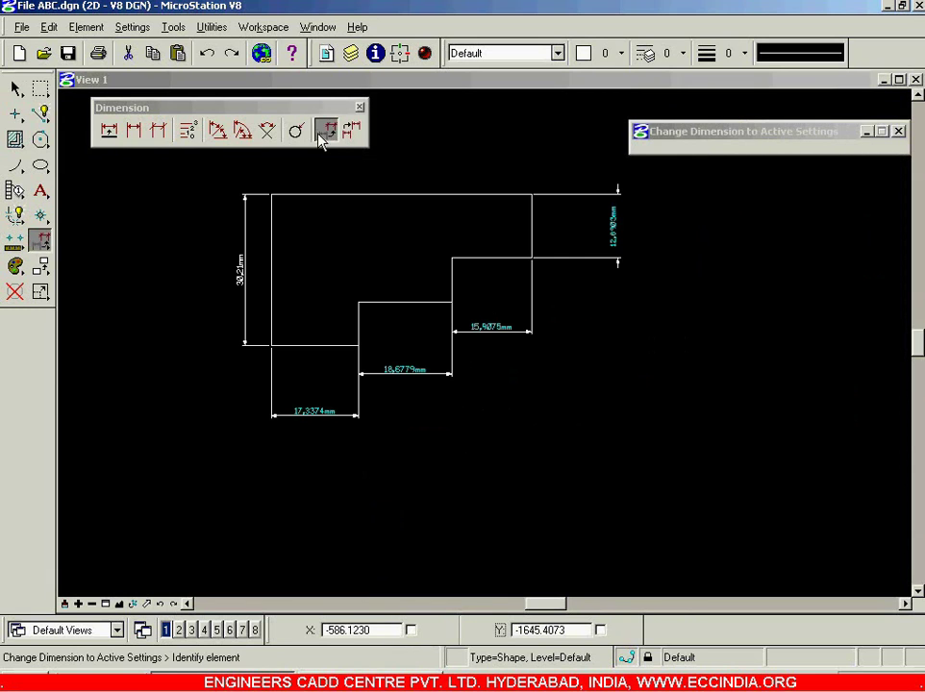
pyautogui.click(239, 279)
pyautogui.click(239, 279)
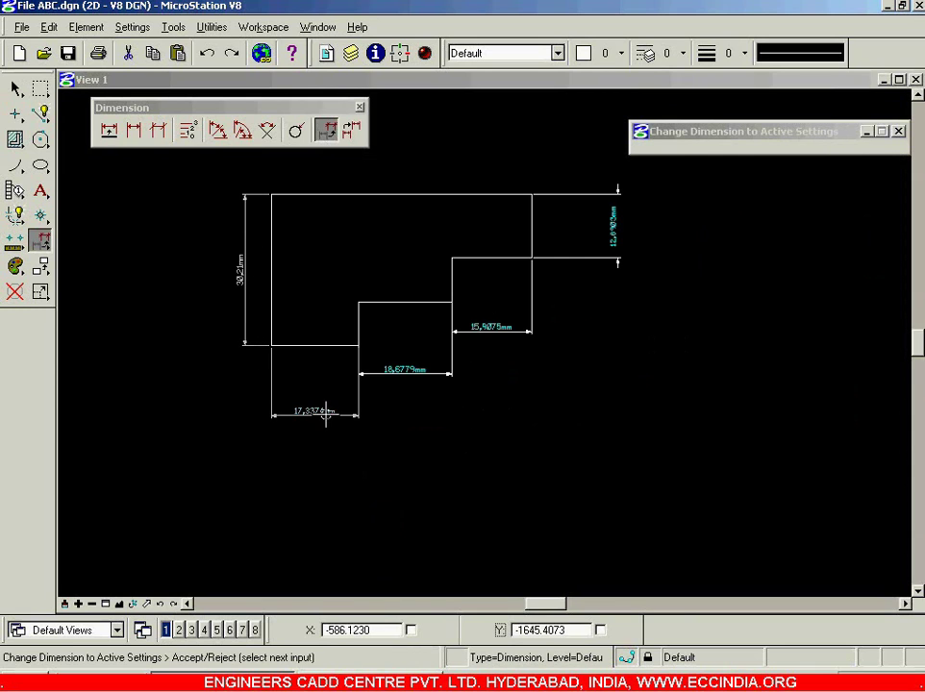
# Step: Restyle the chained bottom step dimensions, the 15.9075mm dimension and the right vertical dimension
pyautogui.click(410, 373)
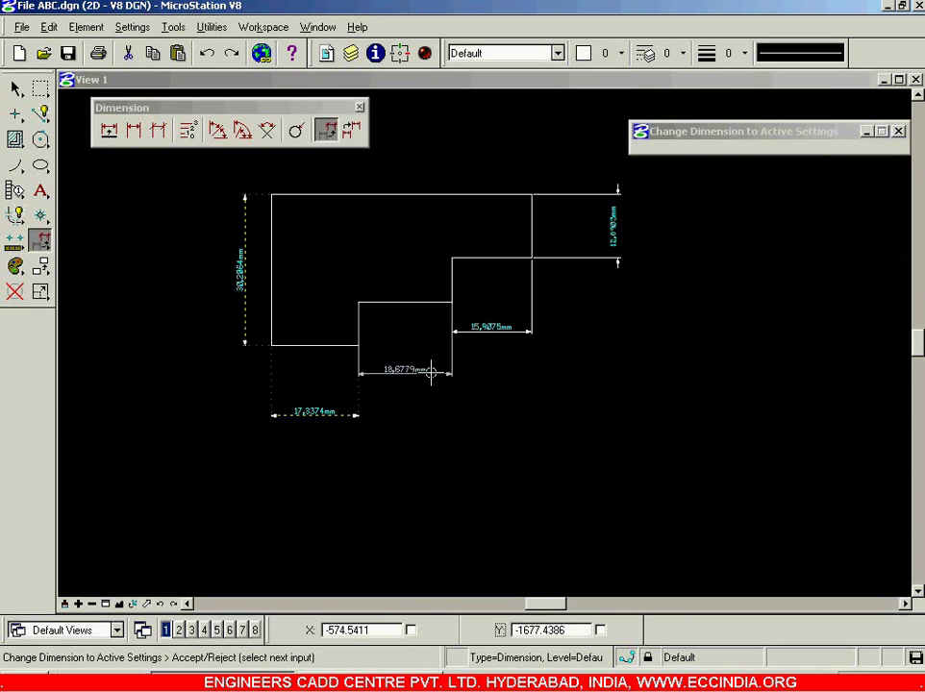
pyautogui.click(605, 249)
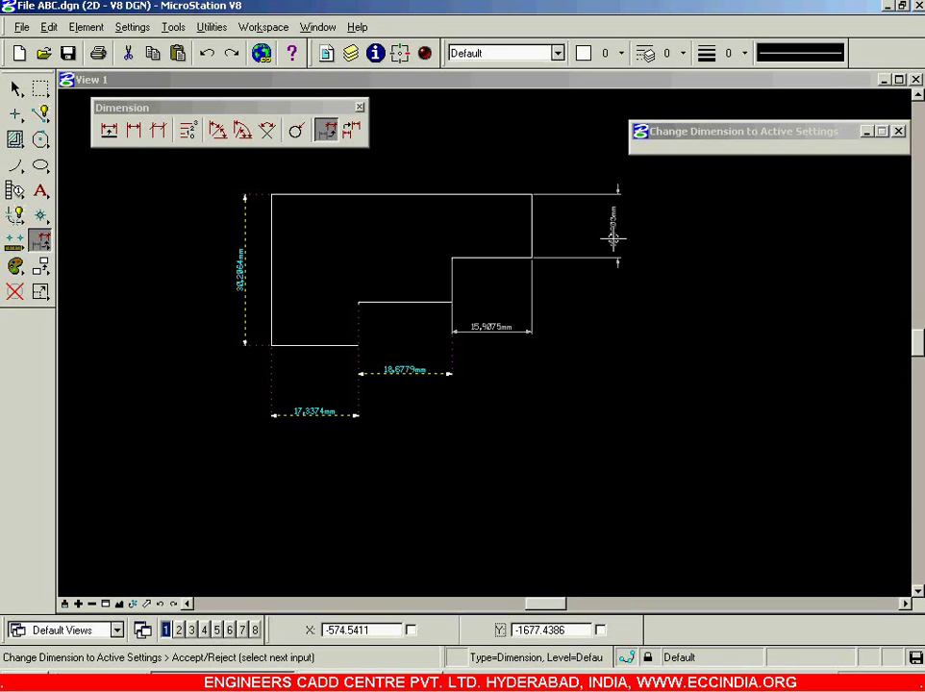
pyautogui.click(737, 344)
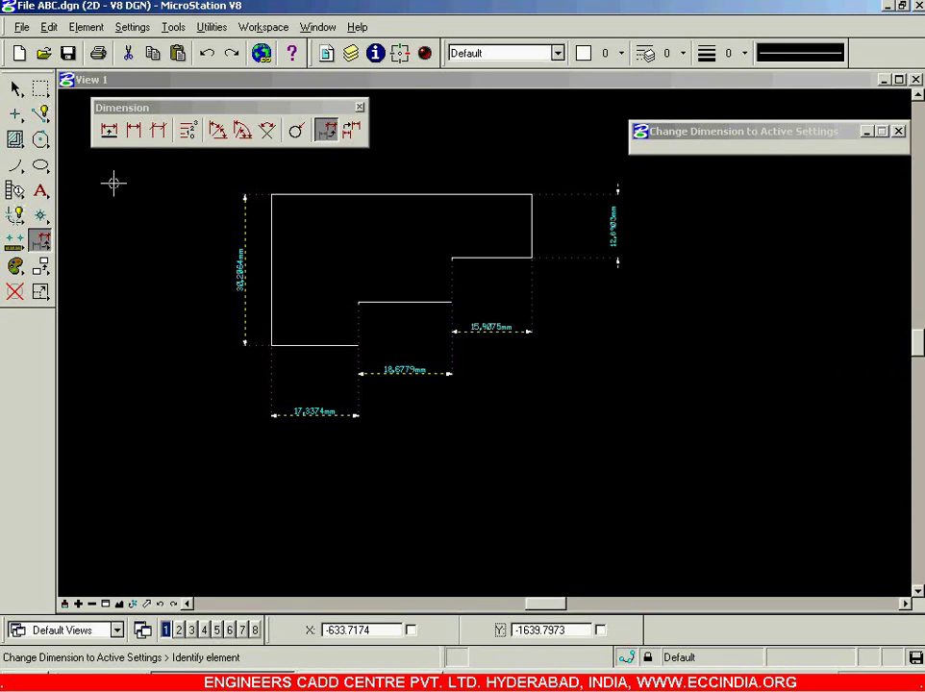
pyautogui.click(15, 88)
pyautogui.scroll(3, 250, 174)
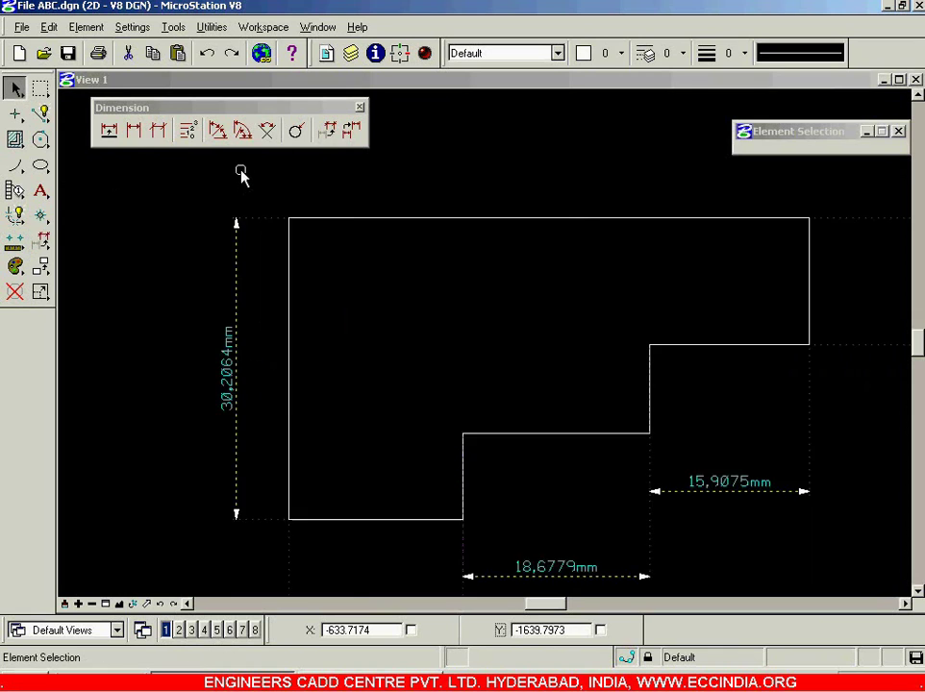
# Step: Zoom around the dimensioned profile, selecting and then deselecting the stepped shape
pyautogui.scroll(-5, 291, 213)
pyautogui.scroll(3, 385, 420)
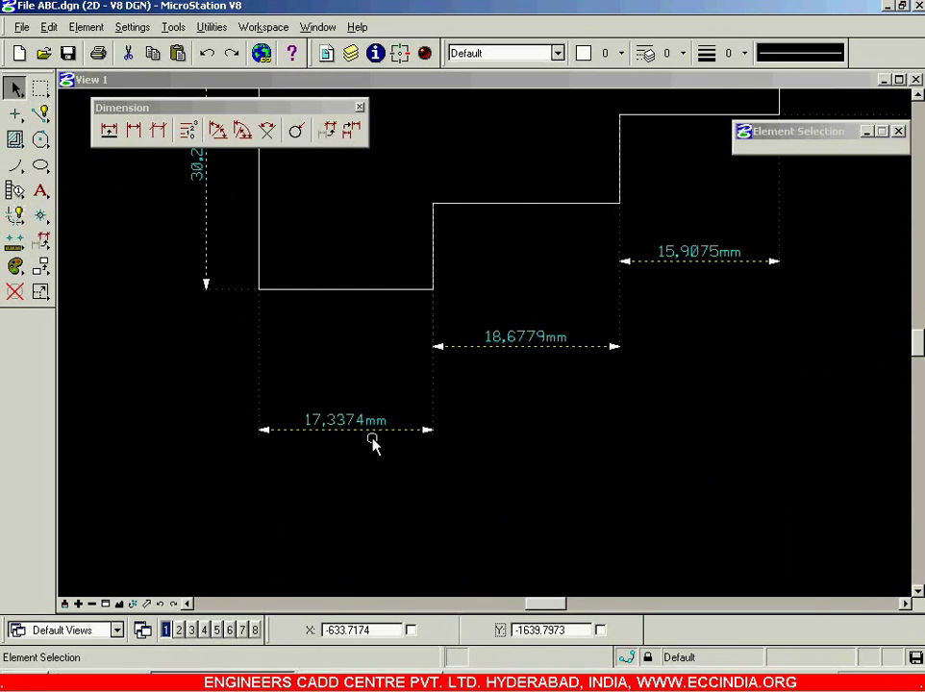
pyautogui.scroll(5, 401, 431)
pyautogui.scroll(-3, 445, 425)
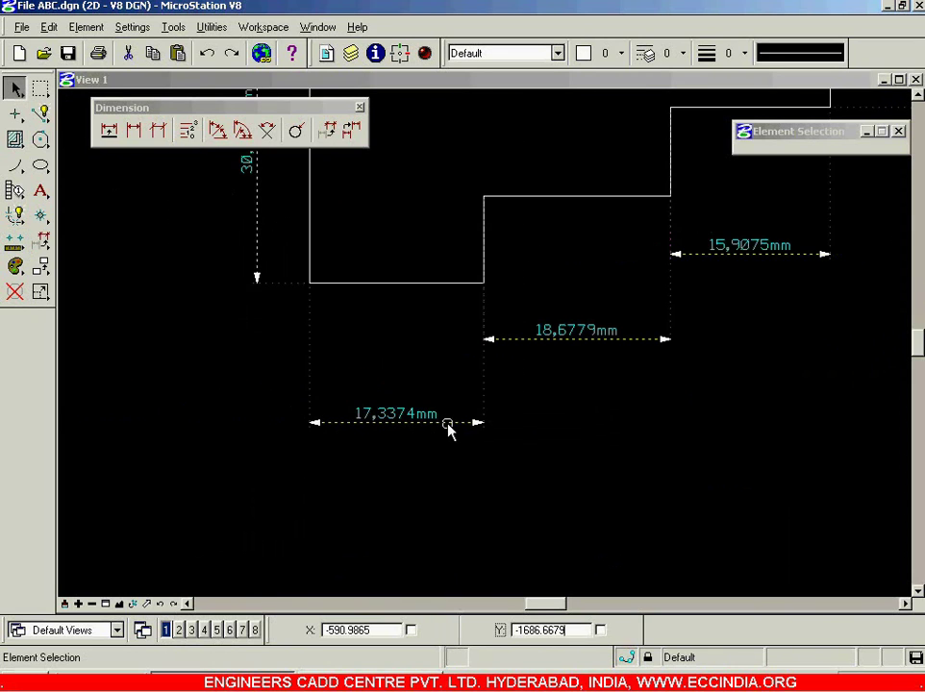
pyautogui.scroll(-2, 634, 322)
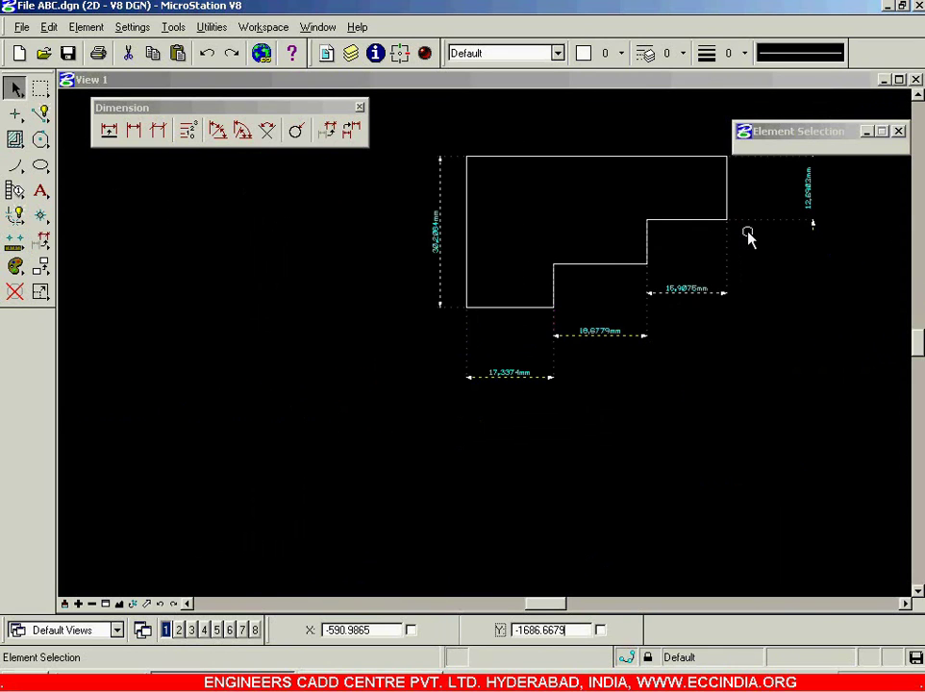
pyautogui.scroll(2, 749, 238)
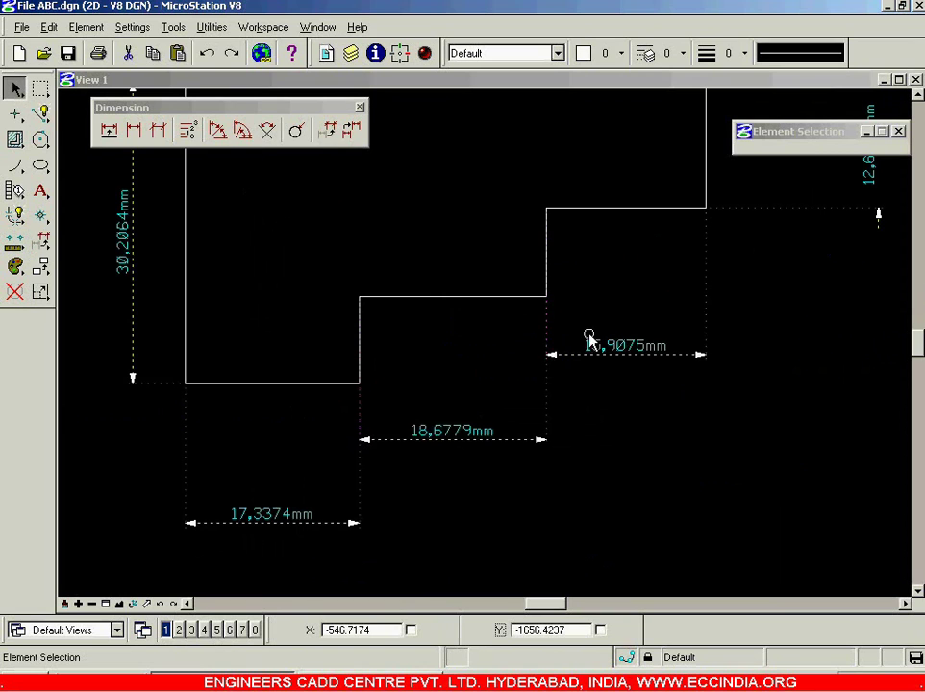
pyautogui.scroll(4, 348, 419)
pyautogui.click(357, 397)
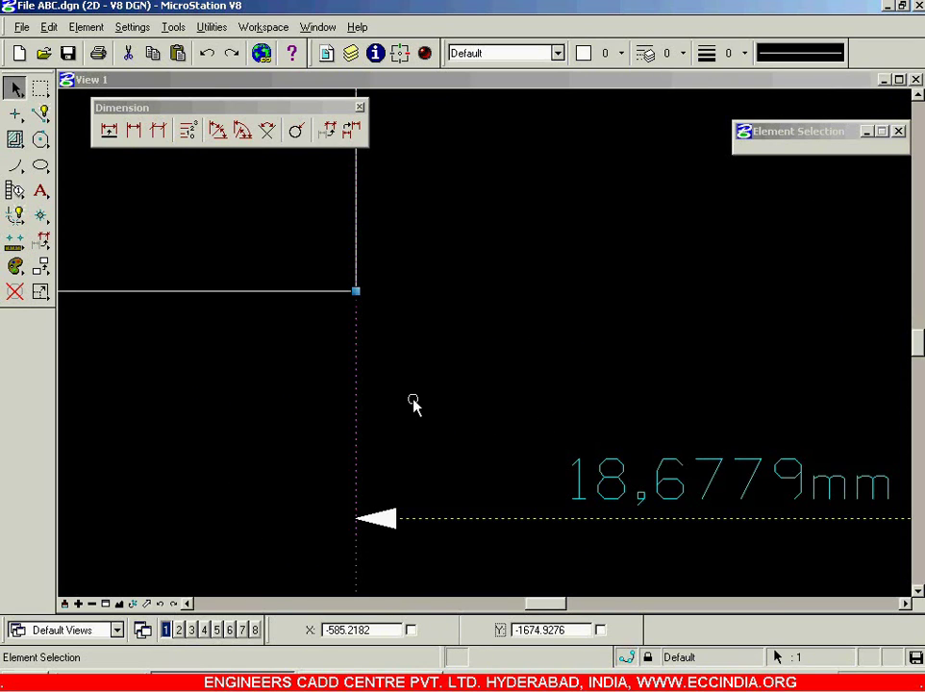
pyautogui.scroll(2, 361, 356)
pyautogui.scroll(-2, 388, 369)
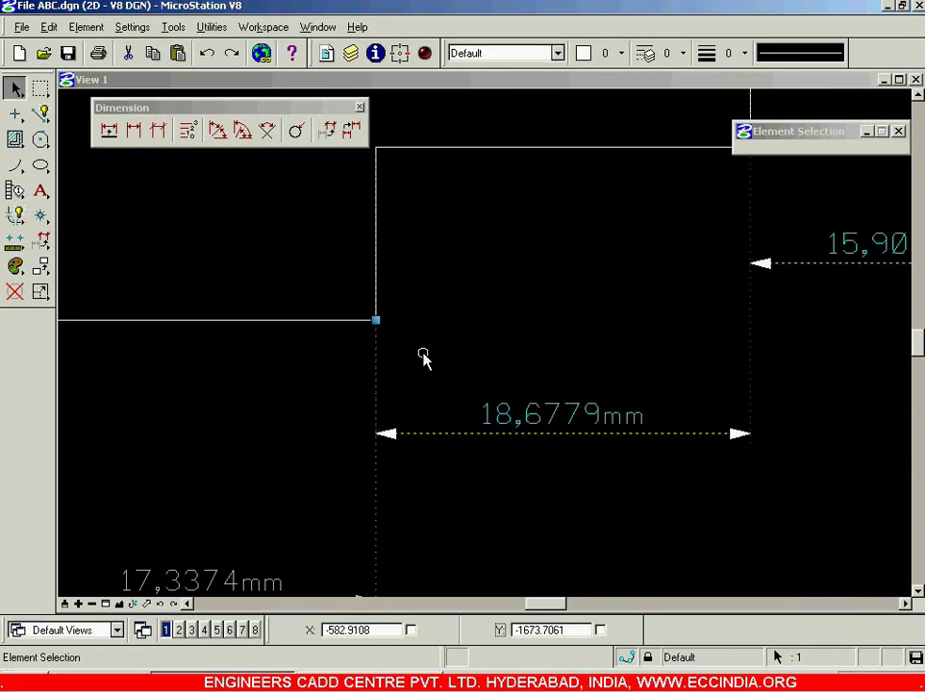
pyautogui.click(427, 347)
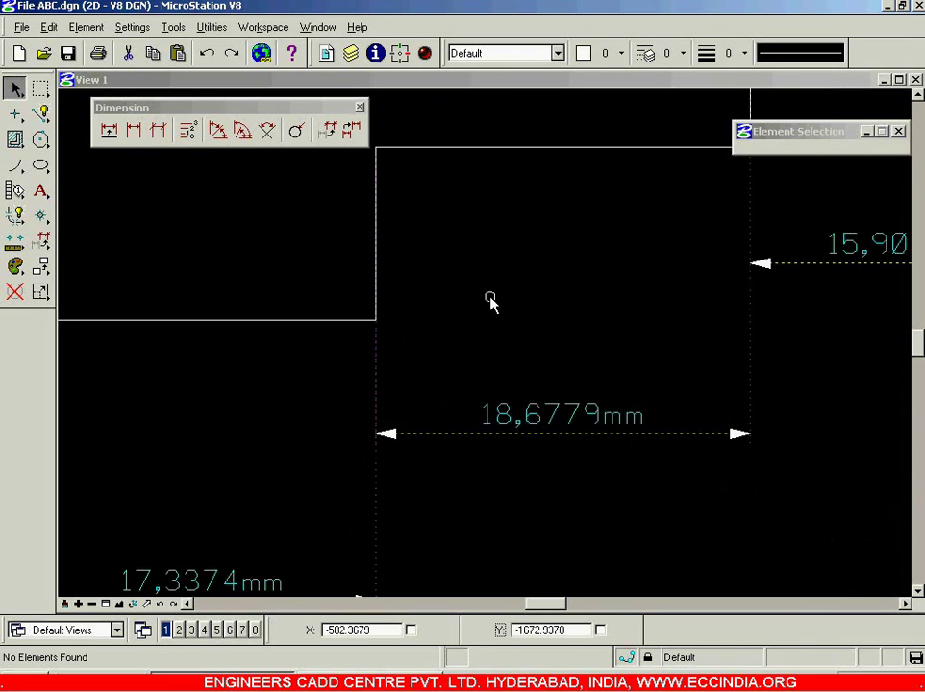
# Step: Drag the Dimension toolbox to the bottom of the view, clear of the drawing
pyautogui.scroll(-2, 489, 301)
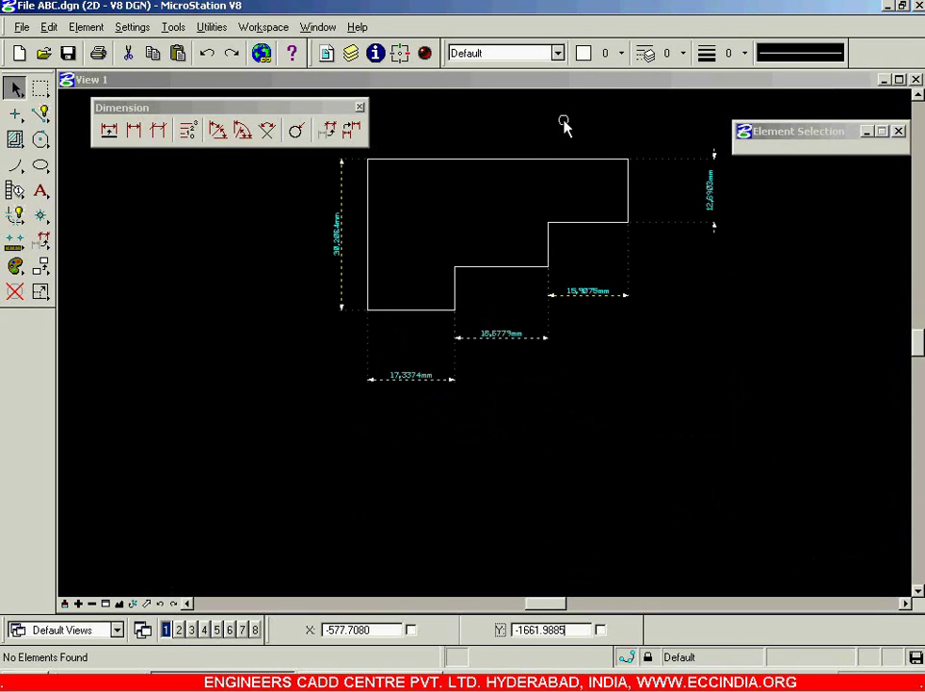
pyautogui.scroll(2, 567, 135)
pyautogui.scroll(-2, 568, 140)
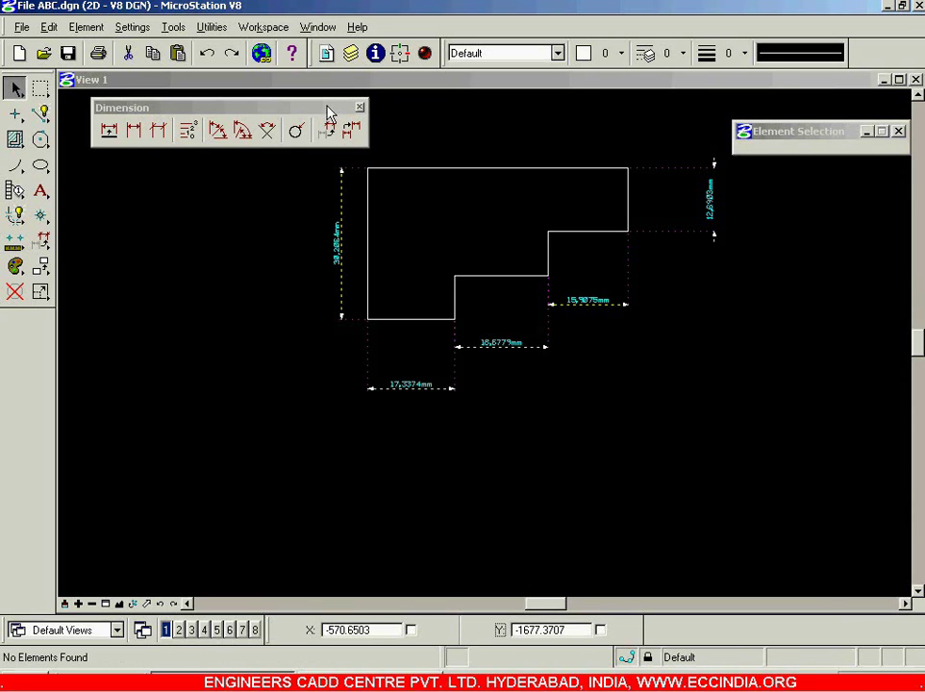
pyautogui.moveTo(324, 111); pyautogui.dragTo(843, 542)
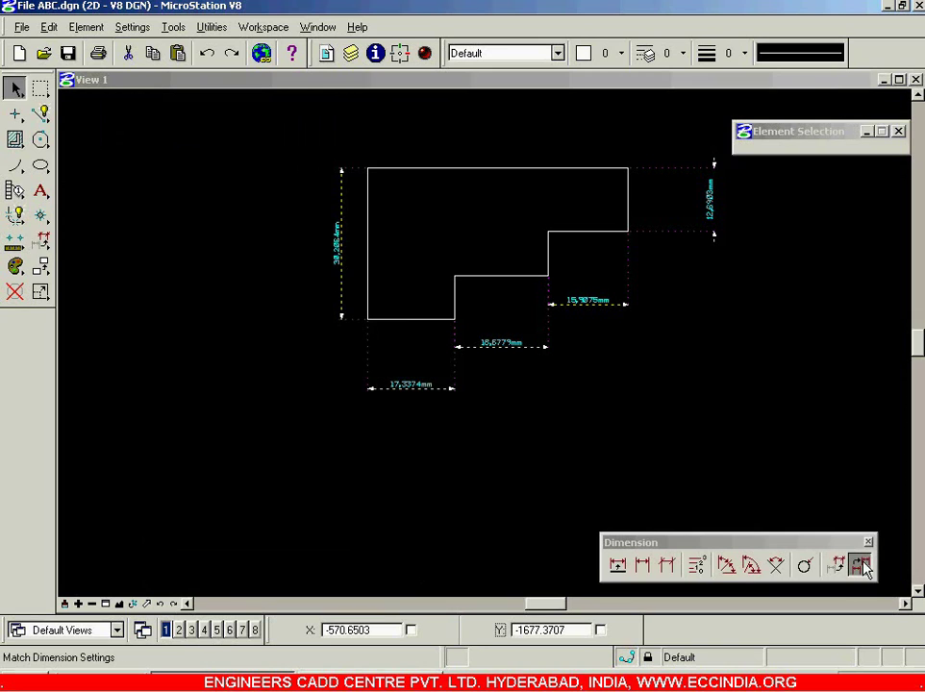
# Step: Use Match Dimension Settings on the height dimension and the 17.3374mm dimension
pyautogui.click(863, 569)
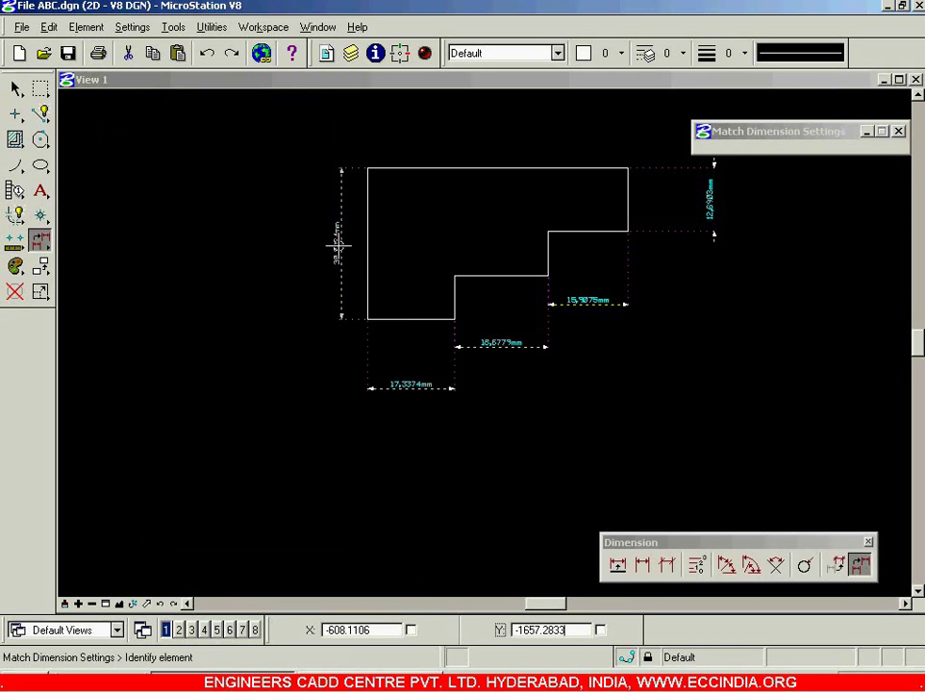
pyautogui.click(129, 468)
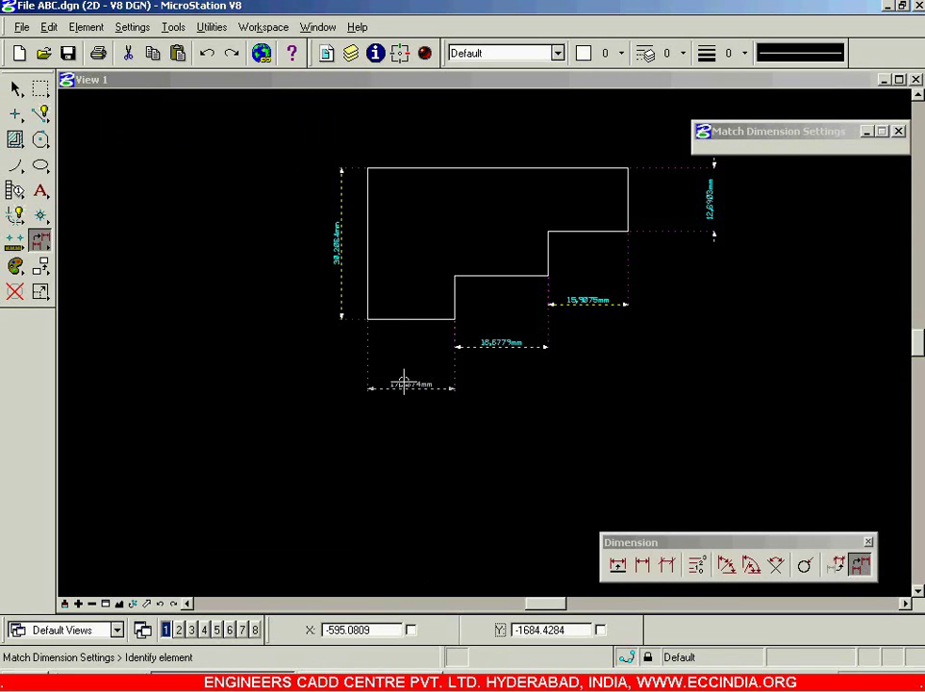
pyautogui.click(527, 421)
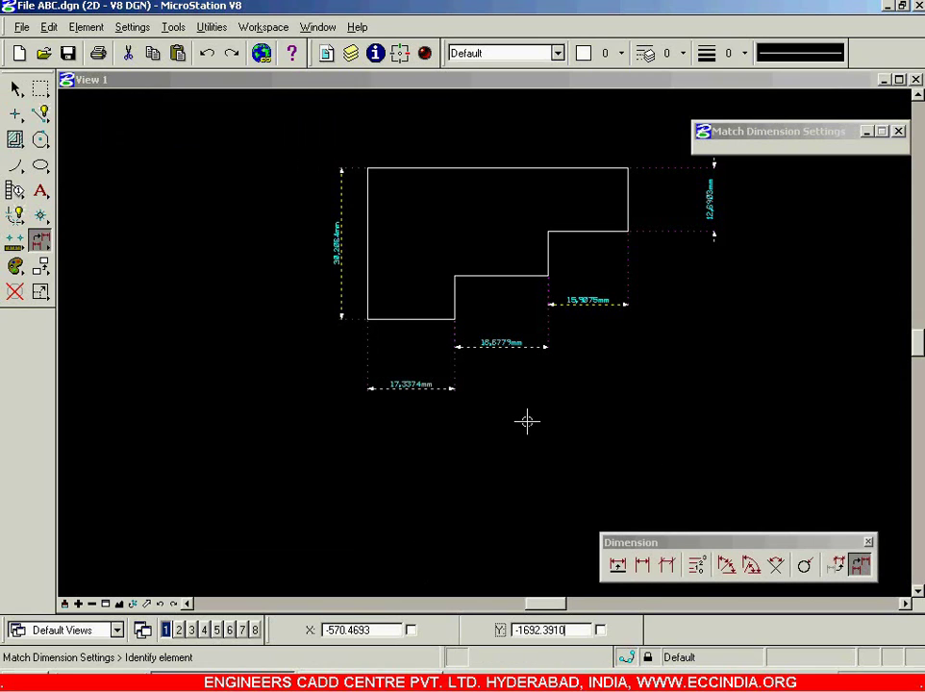
# Step: Select and deselect a step dimension to check it, then reactivate Match Dimension Settings
pyautogui.click(15, 87)
pyautogui.scroll(3, 407, 370)
pyautogui.scroll(-6, 405, 363)
pyautogui.scroll(3, 447, 315)
pyautogui.scroll(3, 447, 309)
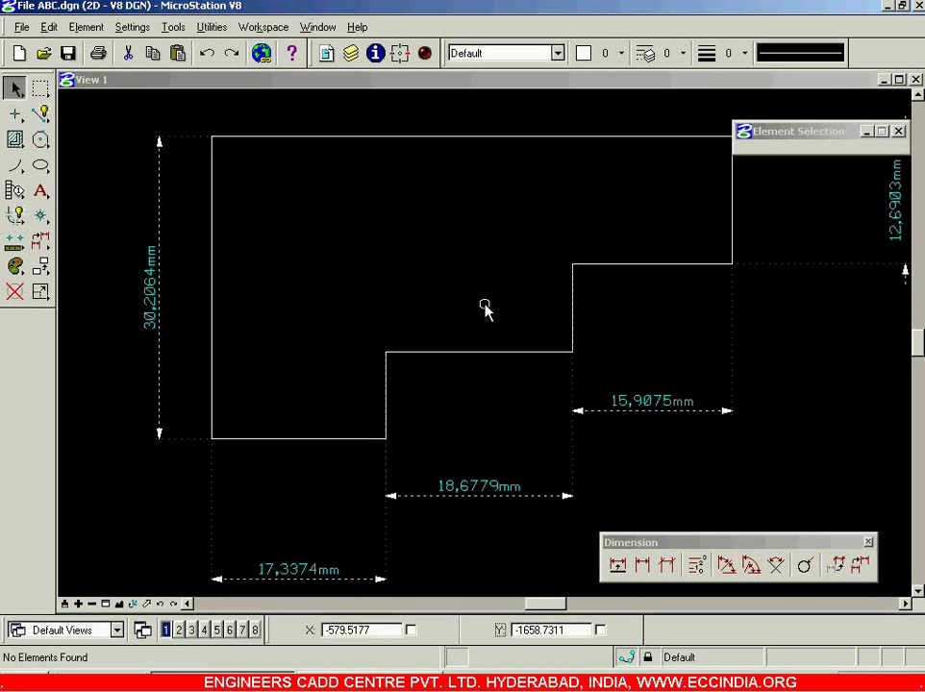
pyautogui.scroll(-6, 524, 308)
pyautogui.click(558, 332)
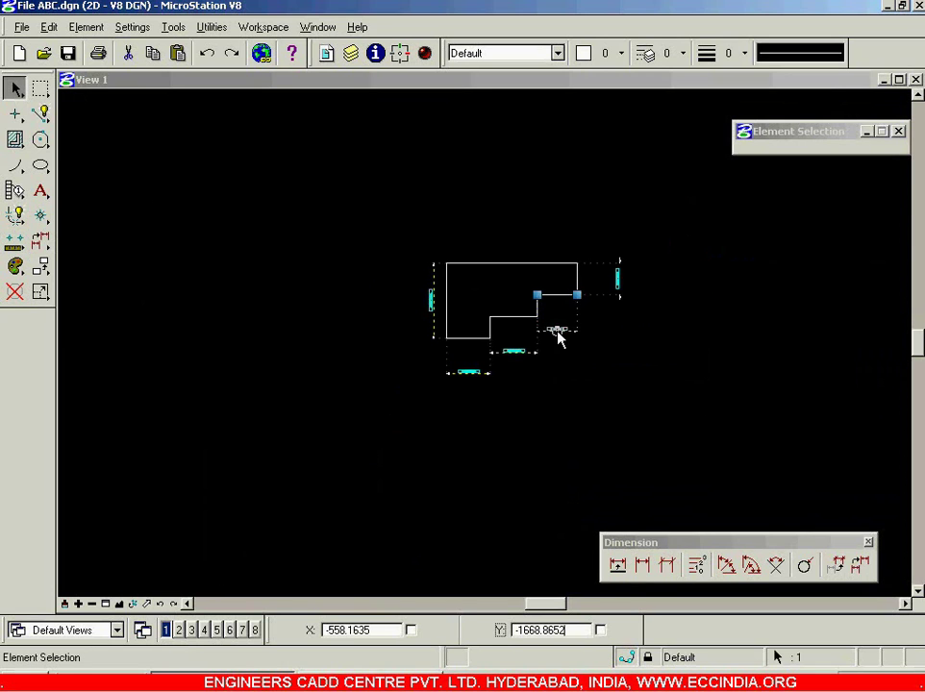
pyautogui.click(620, 368)
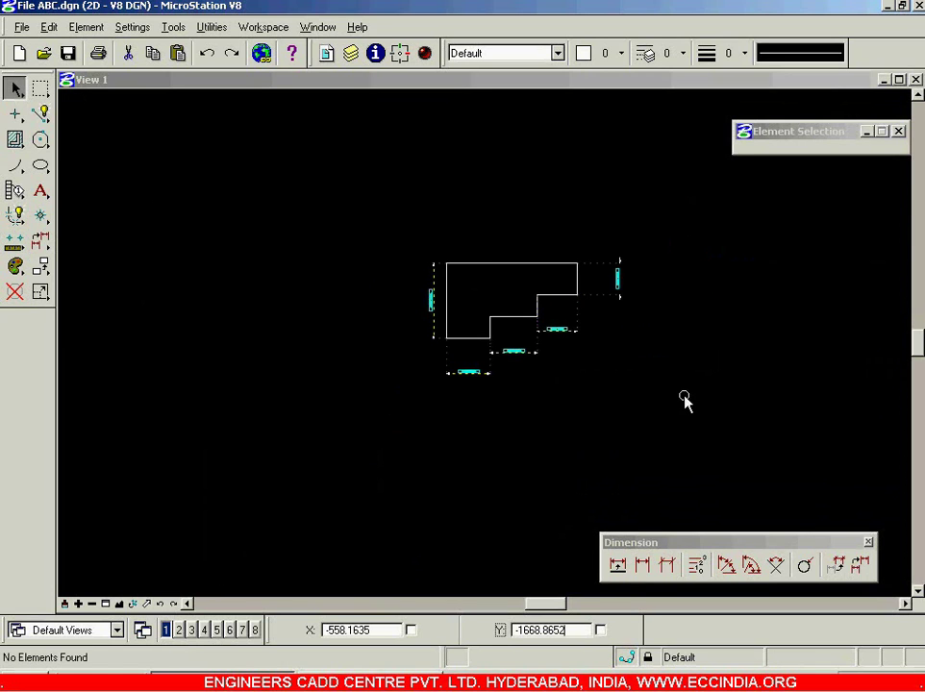
pyautogui.click(860, 566)
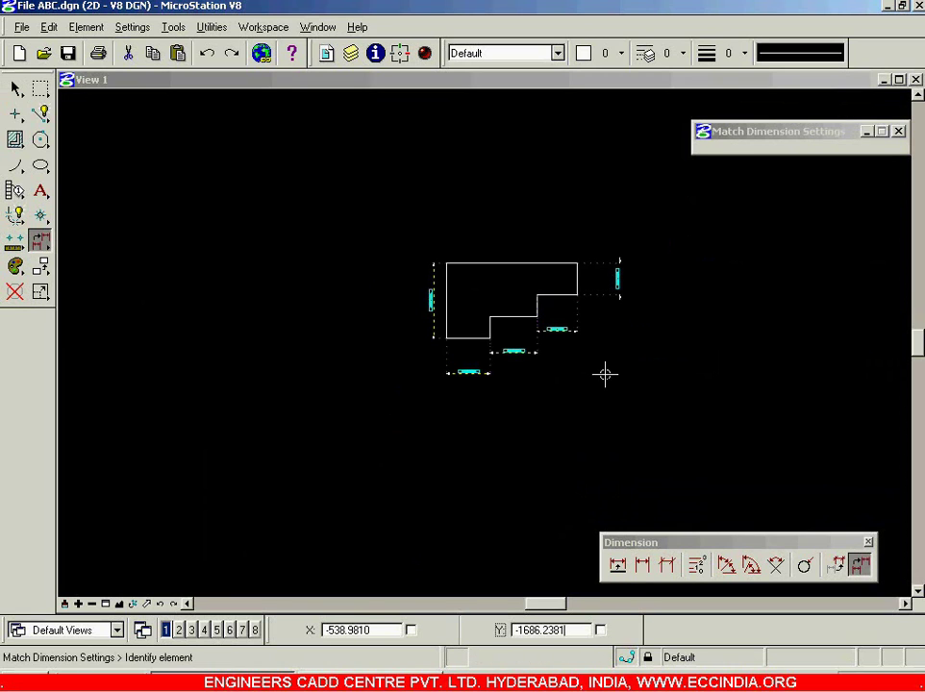
# Step: Review the Dimension Lines and Extension Lines settings in Dimension Settings, then close it
pyautogui.click(84, 28)
pyautogui.click(106, 81)
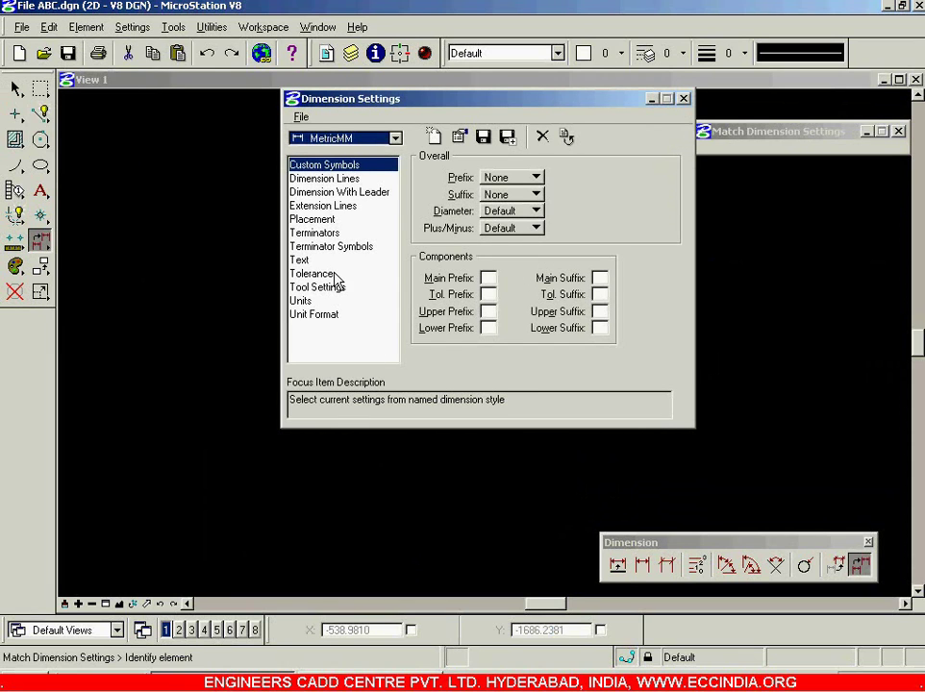
pyautogui.click(354, 179)
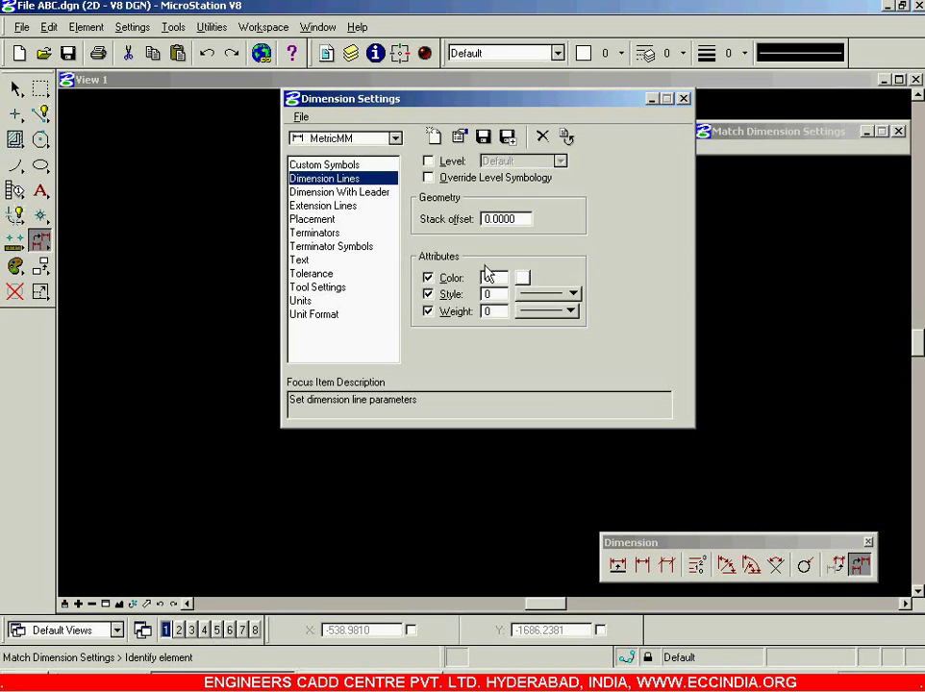
pyautogui.click(348, 208)
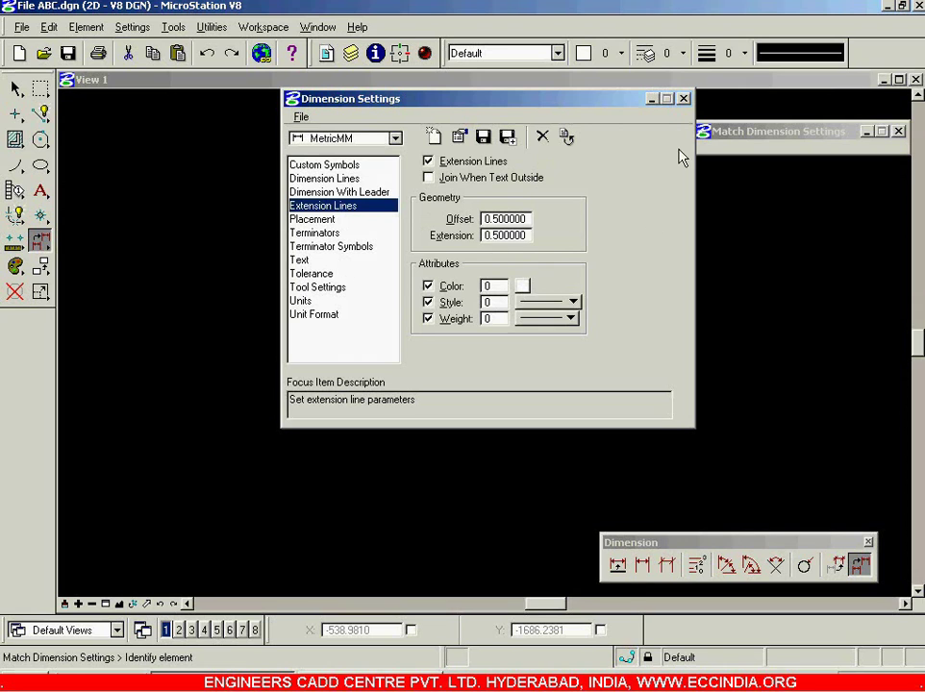
pyautogui.click(684, 99)
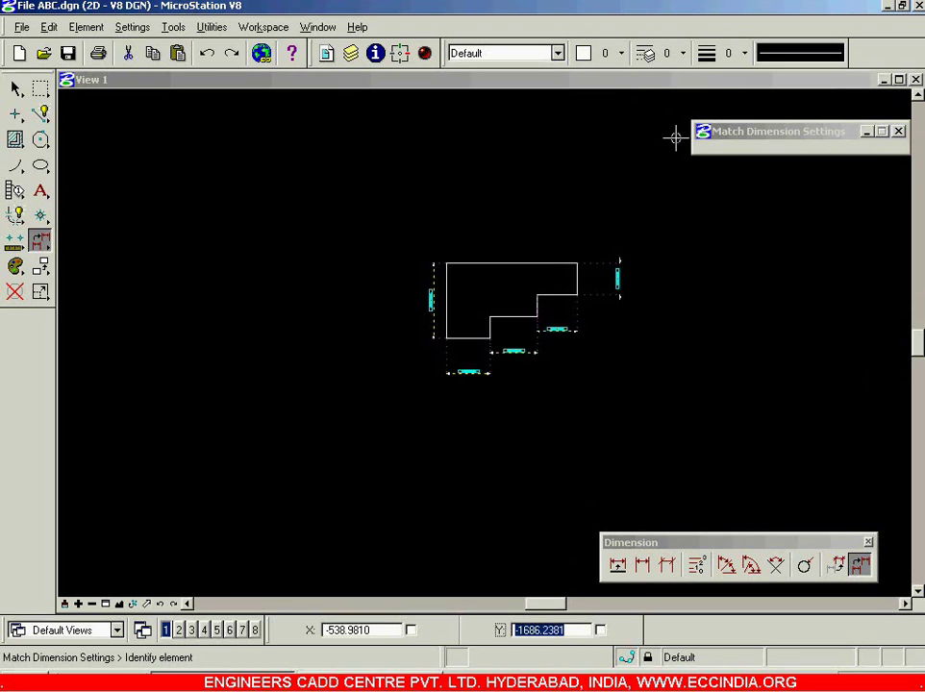
# Step: Dimension the shape's top edge with Dimension Element, producing a 51,9229mm dimension
pyautogui.click(15, 90)
pyautogui.click(404, 459)
pyautogui.scroll(2, 519, 313)
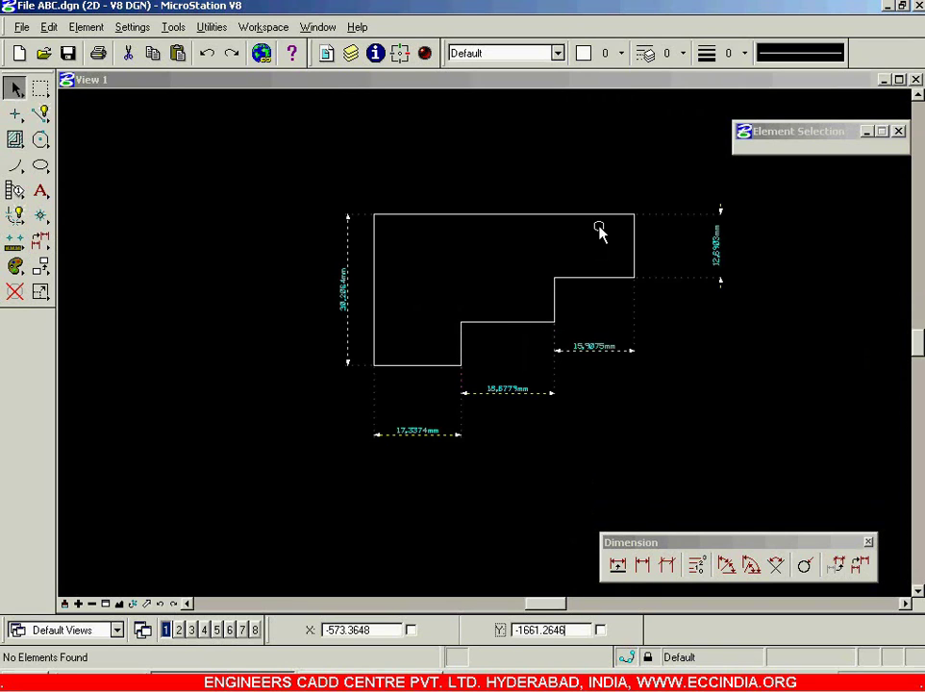
pyautogui.click(619, 566)
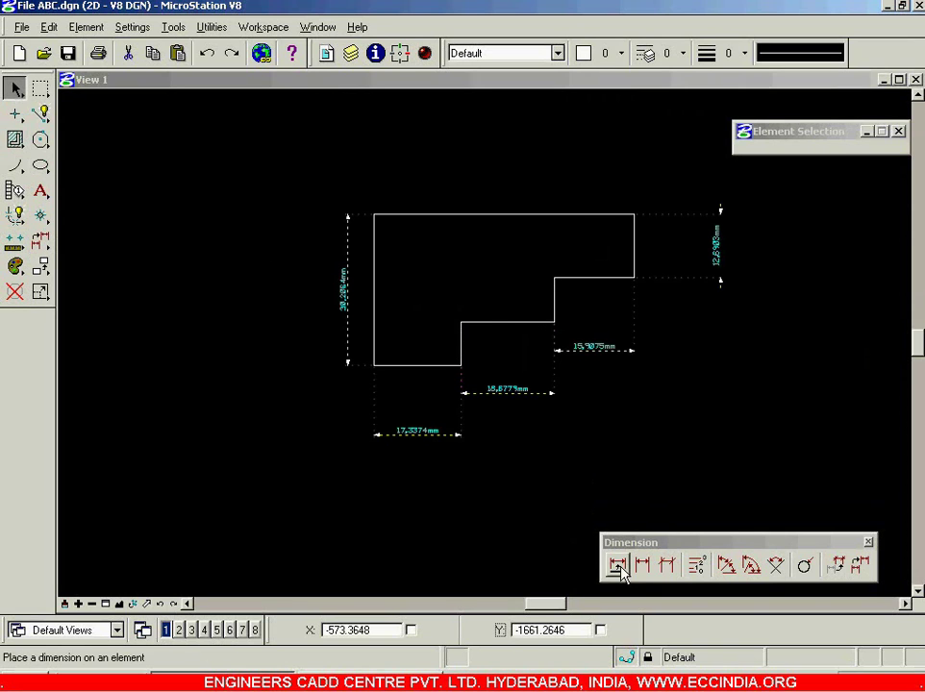
pyautogui.click(490, 212)
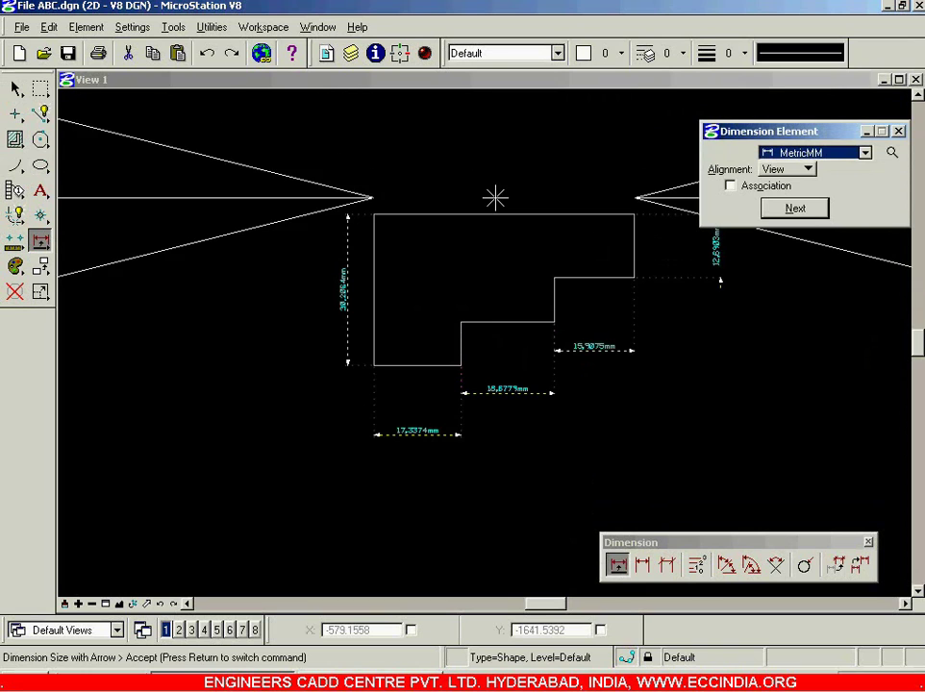
pyautogui.rightClick(485, 121)
# Step: Pan and zoom out to inspect the oversized 51,9229mm dimension and its huge arrowheads
pyautogui.scroll(-4, 471, 159)
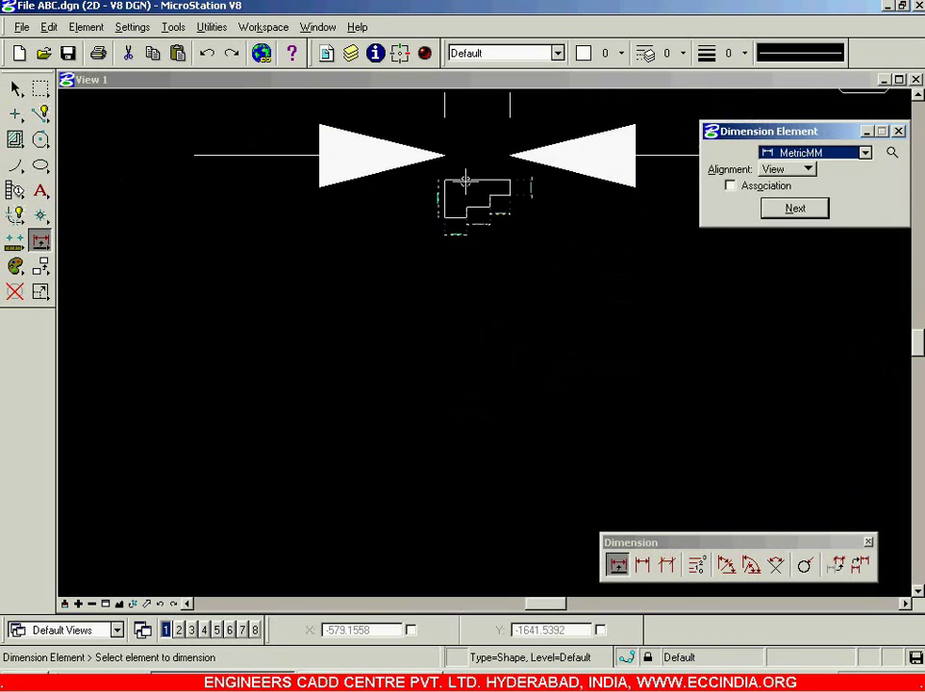
pyautogui.scroll(-4, 466, 182)
pyautogui.scroll(4, 512, 159)
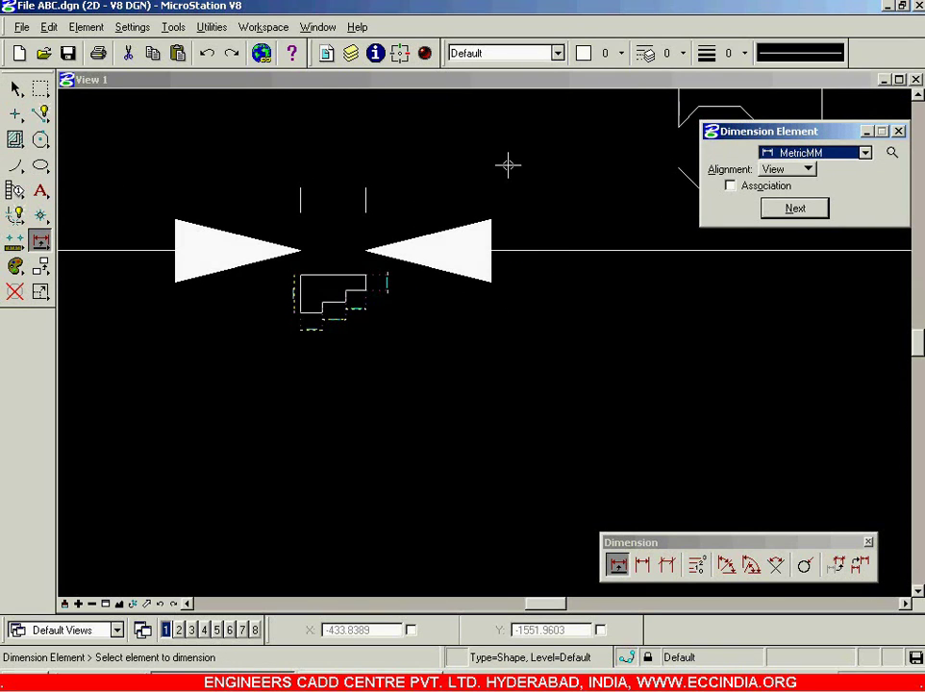
pyautogui.scroll(-2, 508, 165)
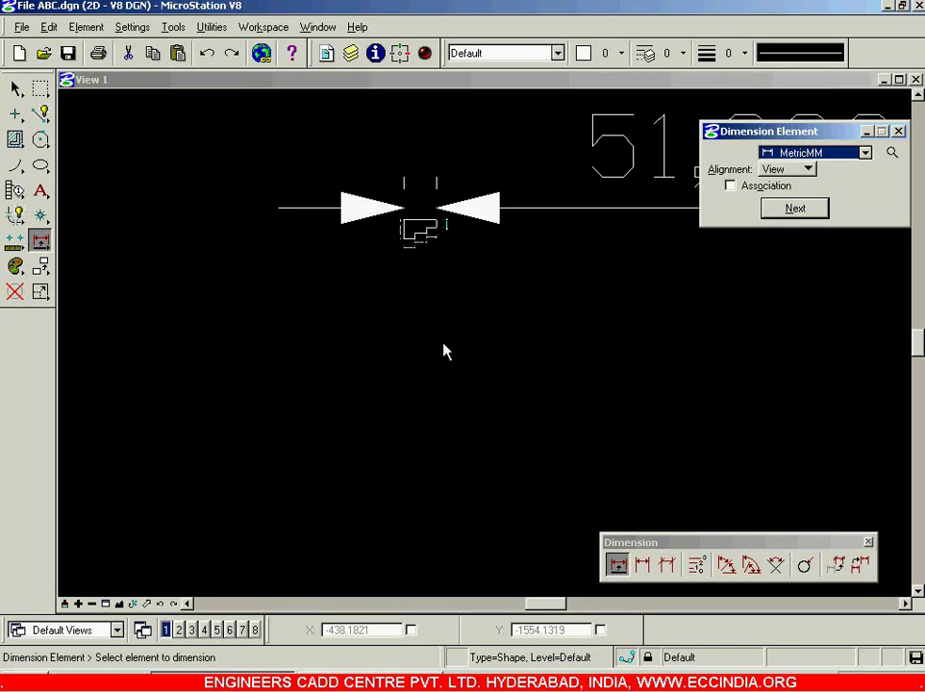
pyautogui.moveTo(767, 131); pyautogui.dragTo(233, 480)
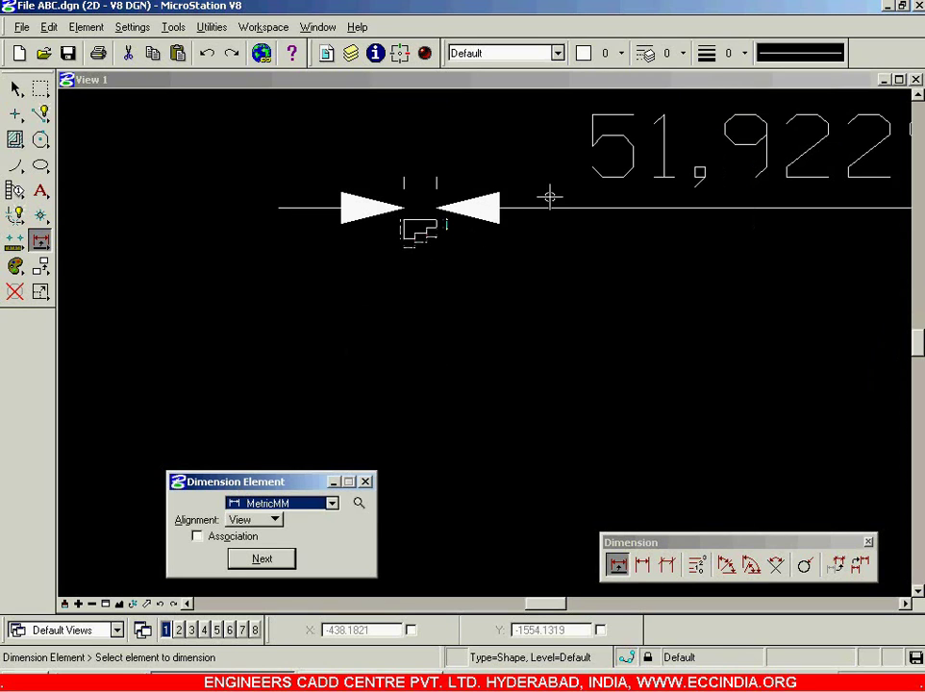
pyautogui.scroll(3, 674, 158)
pyautogui.scroll(-2, 674, 156)
pyautogui.scroll(-2, 651, 149)
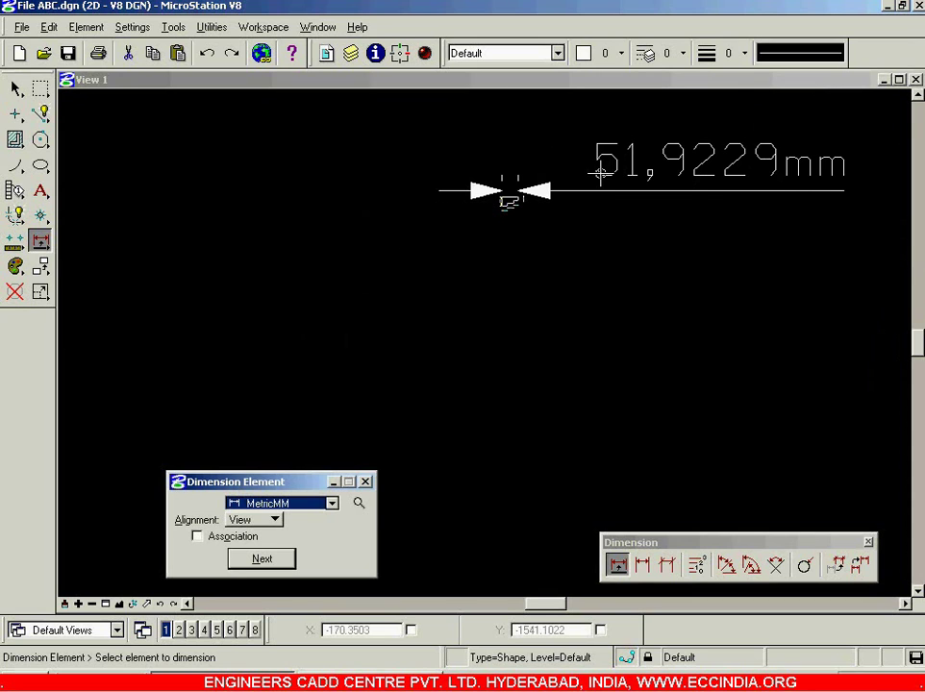
pyautogui.scroll(3, 612, 143)
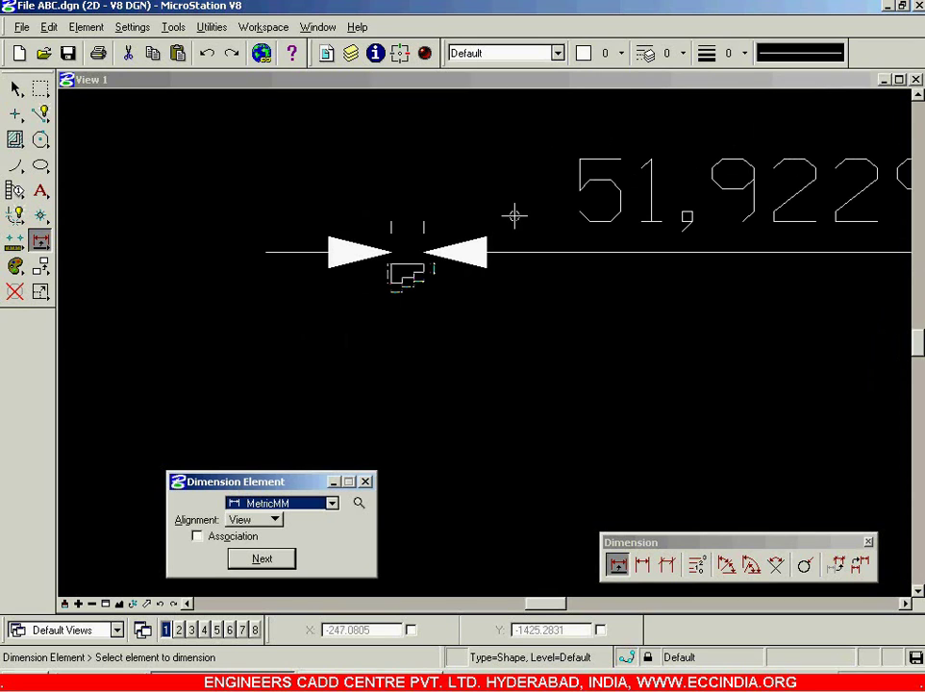
pyautogui.scroll(4, 417, 256)
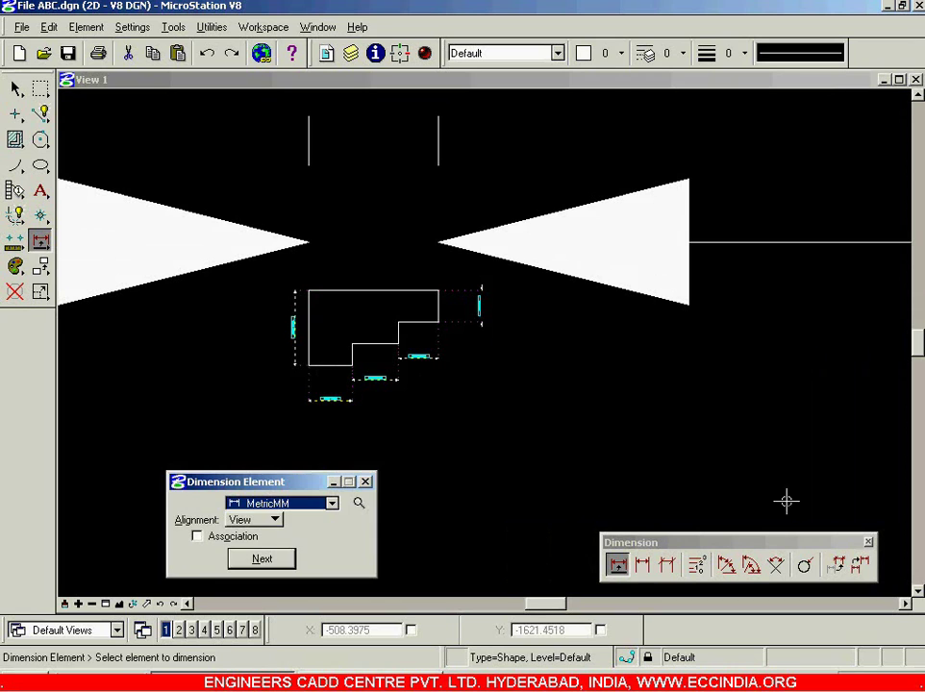
# Step: Apply Change Dimension to Active Settings to the large right and left vertical dimensions
pyautogui.click(835, 566)
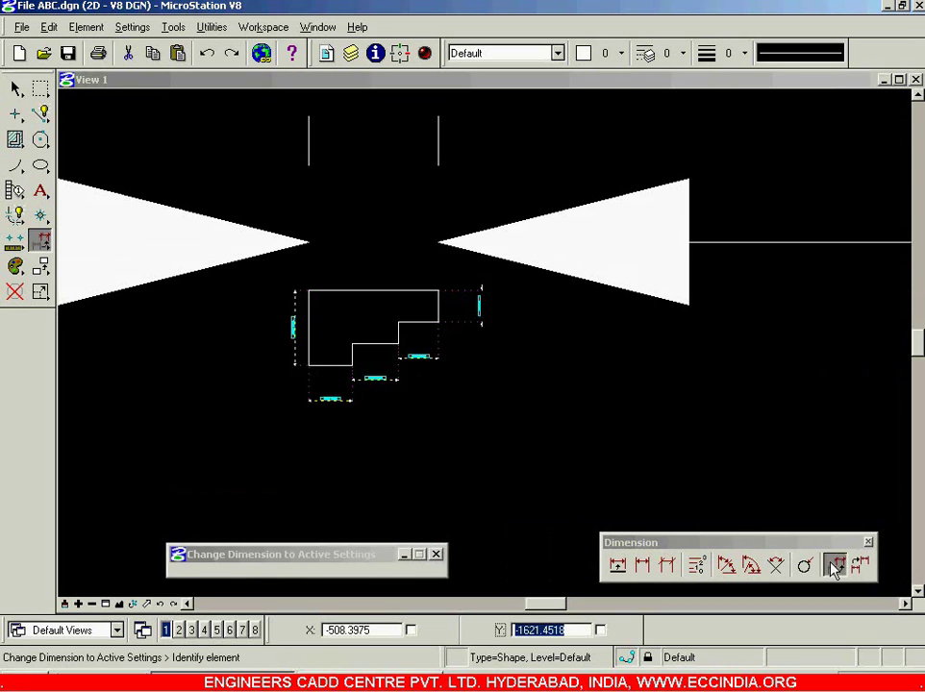
pyautogui.click(479, 307)
pyautogui.click(789, 372)
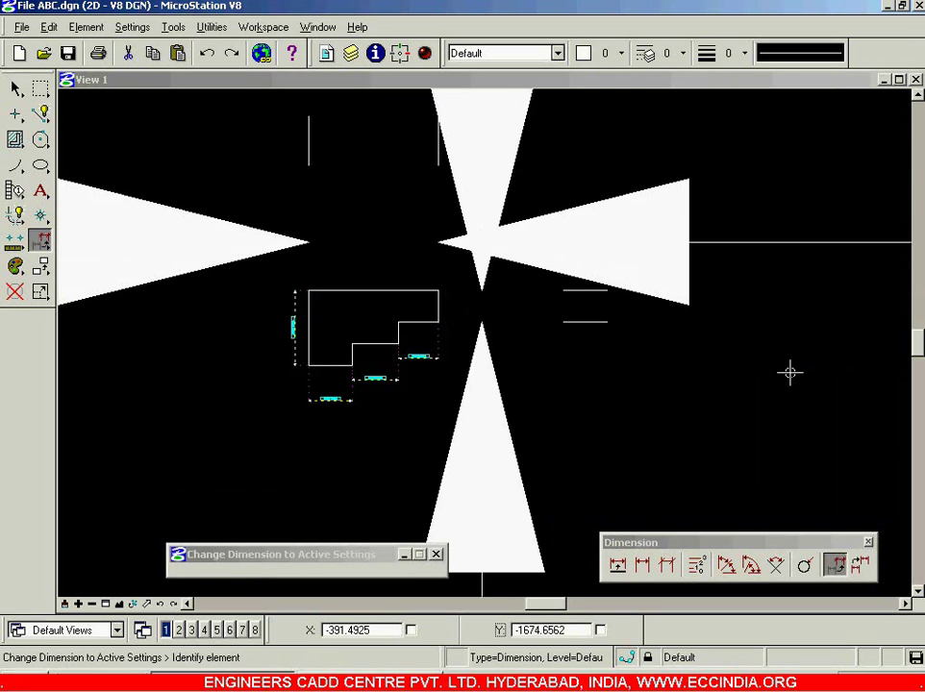
pyautogui.click(292, 326)
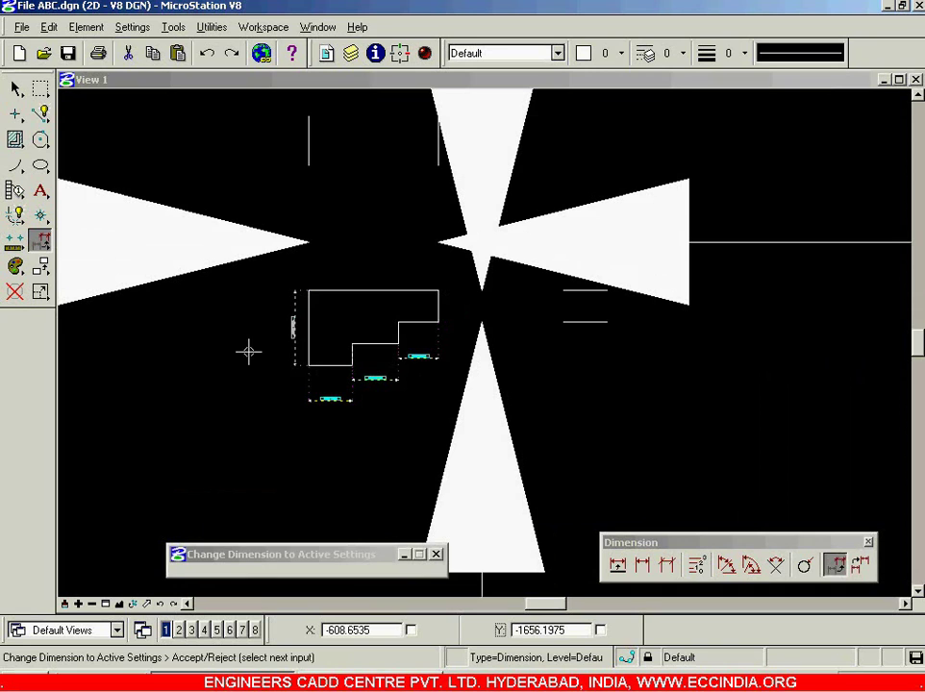
pyautogui.click(154, 428)
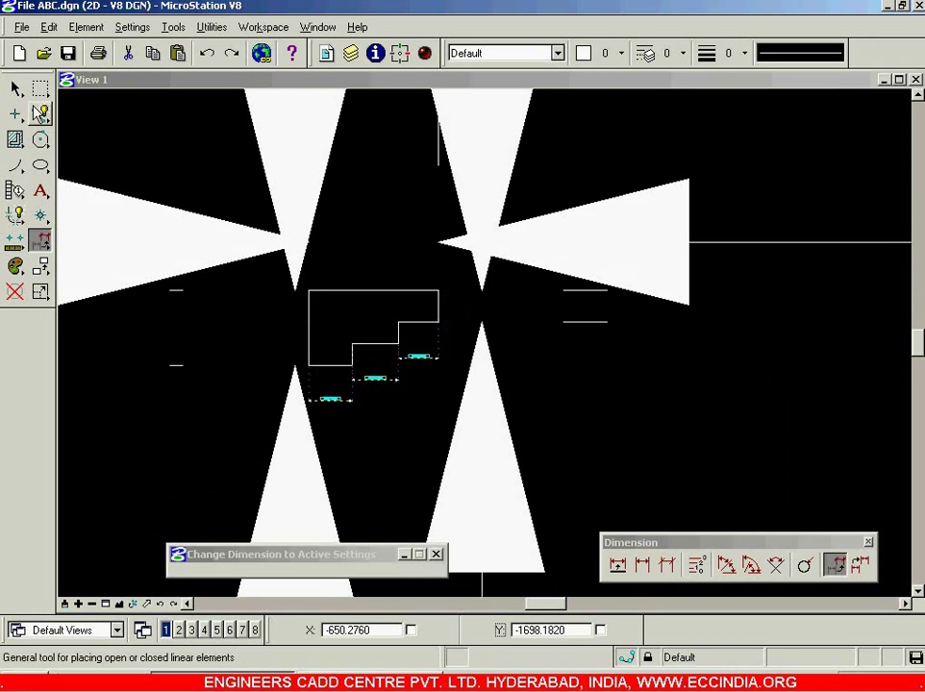
pyautogui.click(288, 497)
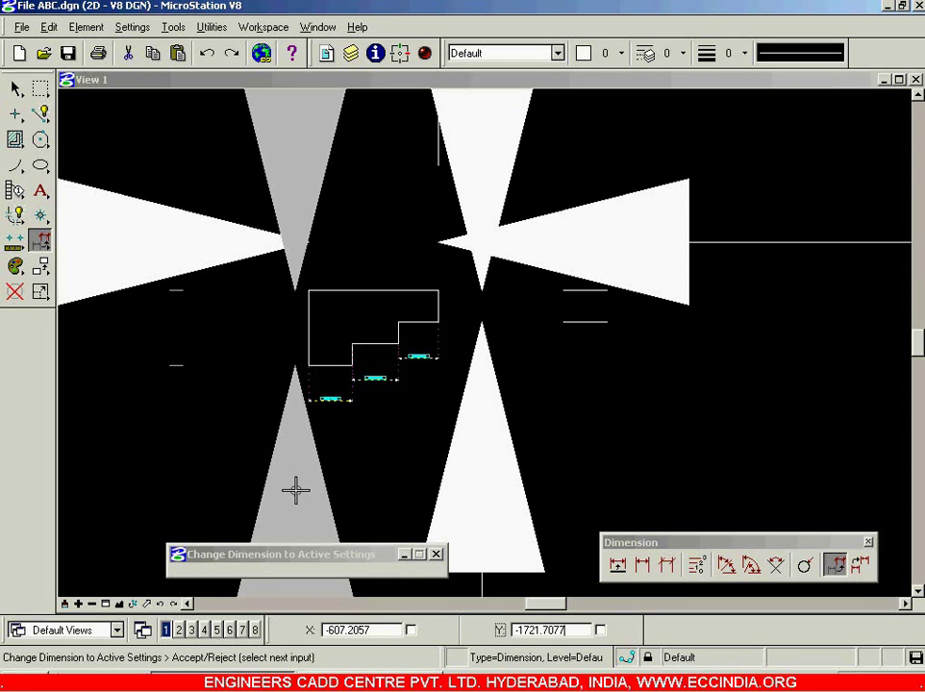
# Step: Delete the four oversized dimensions with Delete Element, then clear the selection
pyautogui.click(14, 292)
pyautogui.click(381, 450)
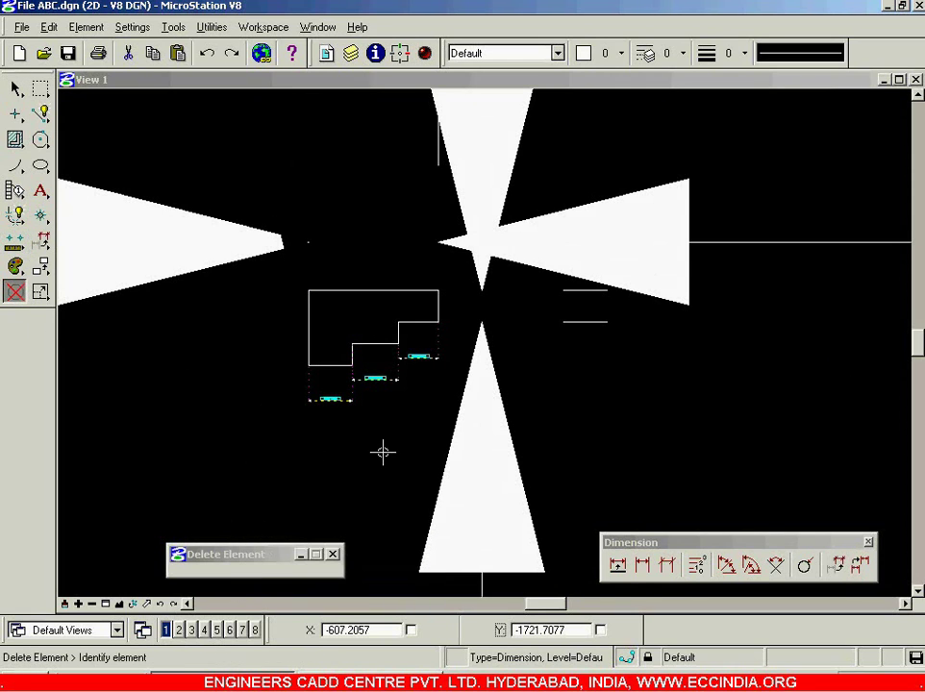
pyautogui.click(459, 459)
pyautogui.click(117, 236)
pyautogui.click(679, 389)
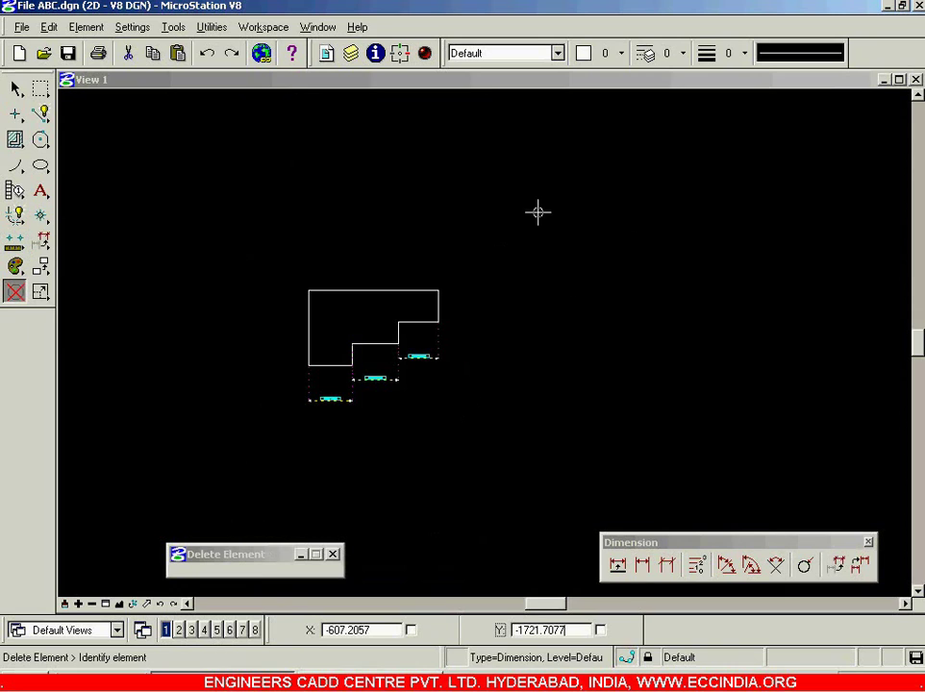
pyautogui.click(21, 88)
pyautogui.click(711, 418)
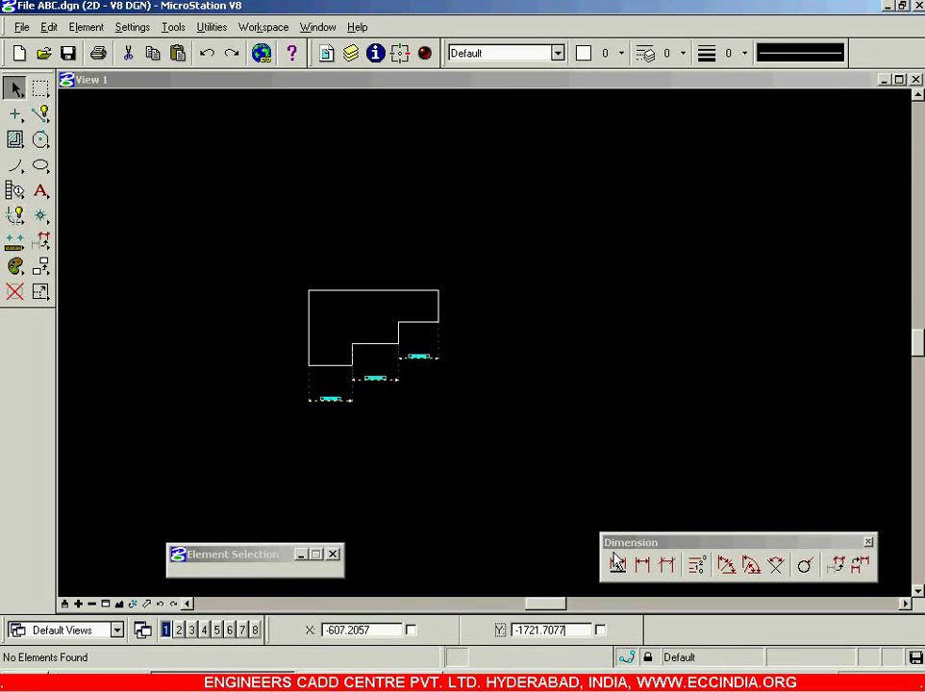
# Step: Close the Dimension toolbox and float the Manipulate toolbox beside the Modify toolbox
pyautogui.moveTo(661, 554); pyautogui.dragTo(553, 404)
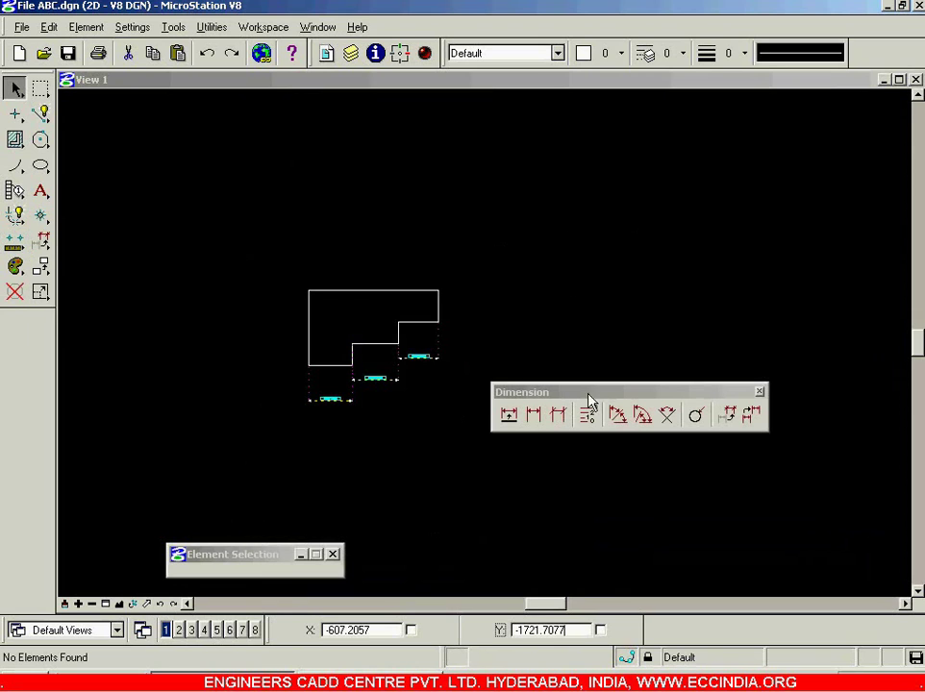
pyautogui.click(760, 393)
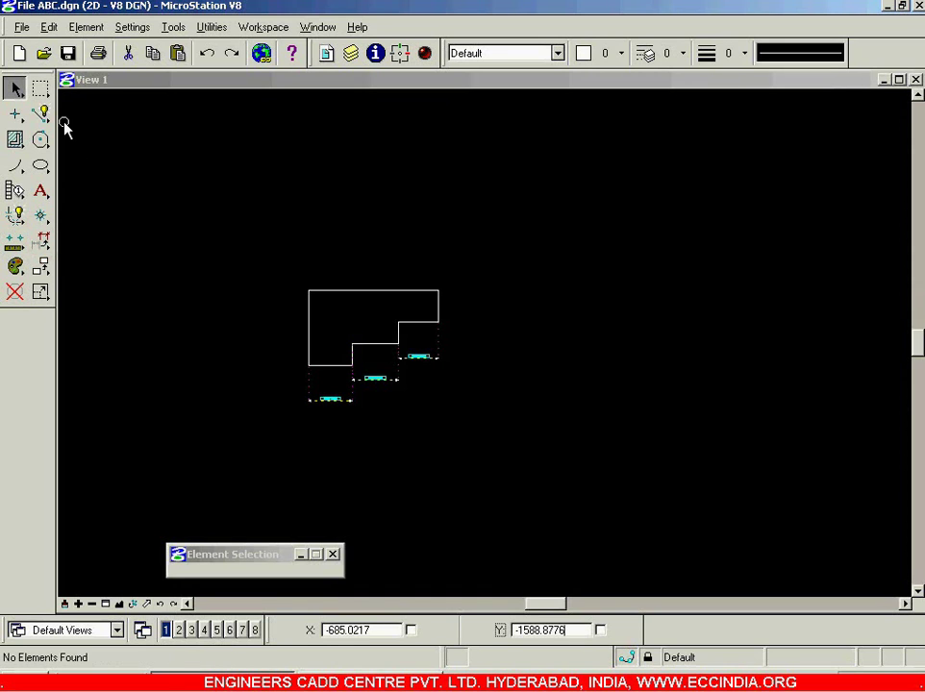
pyautogui.click(41, 269)
pyautogui.moveTo(43, 273); pyautogui.dragTo(289, 239)
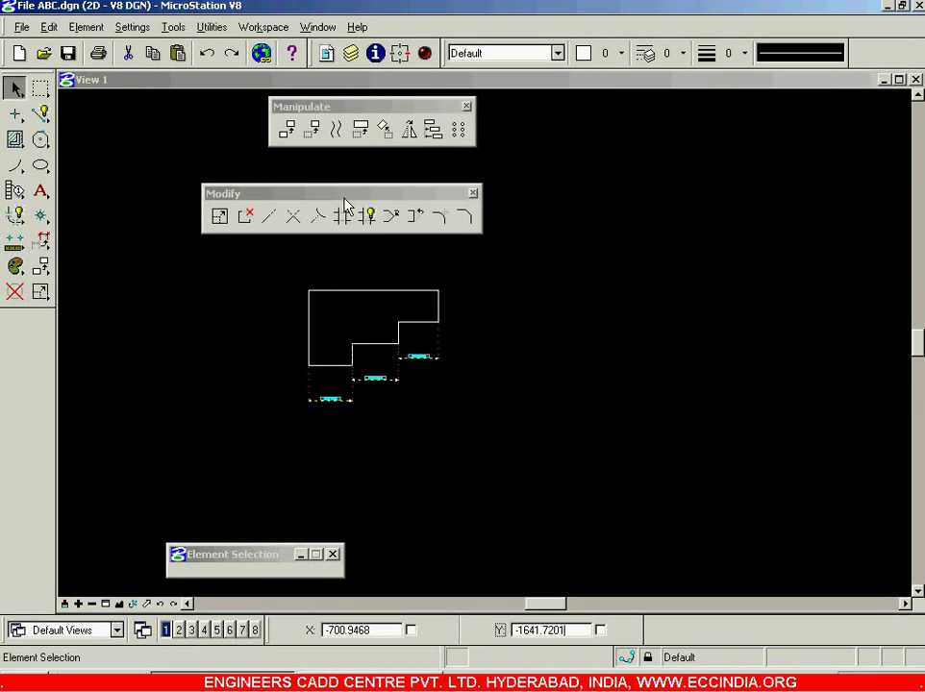
pyautogui.moveTo(331, 198); pyautogui.dragTo(370, 199)
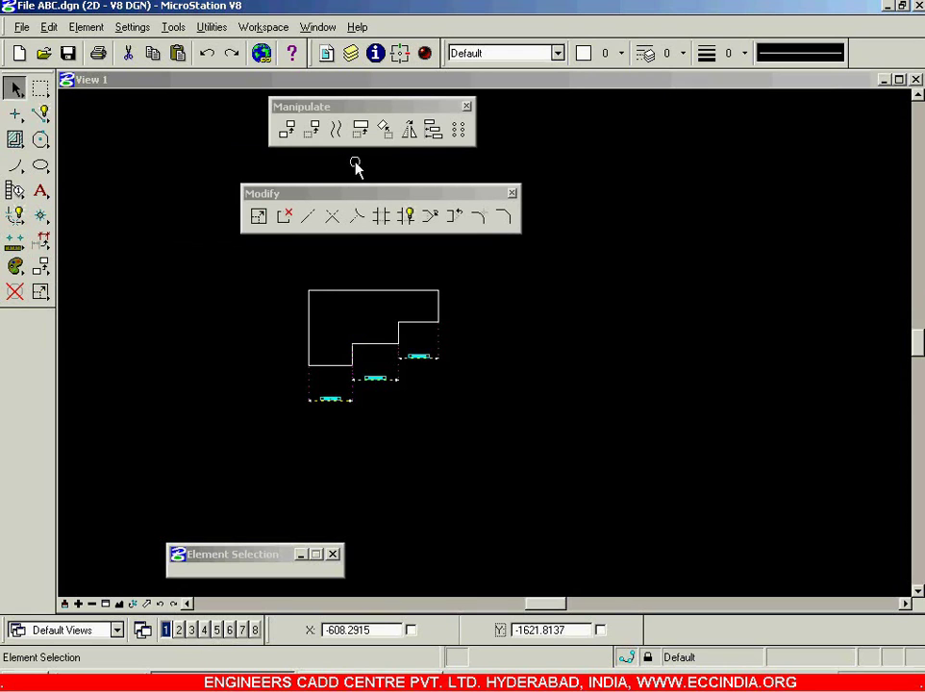
pyautogui.moveTo(361, 195); pyautogui.dragTo(434, 194)
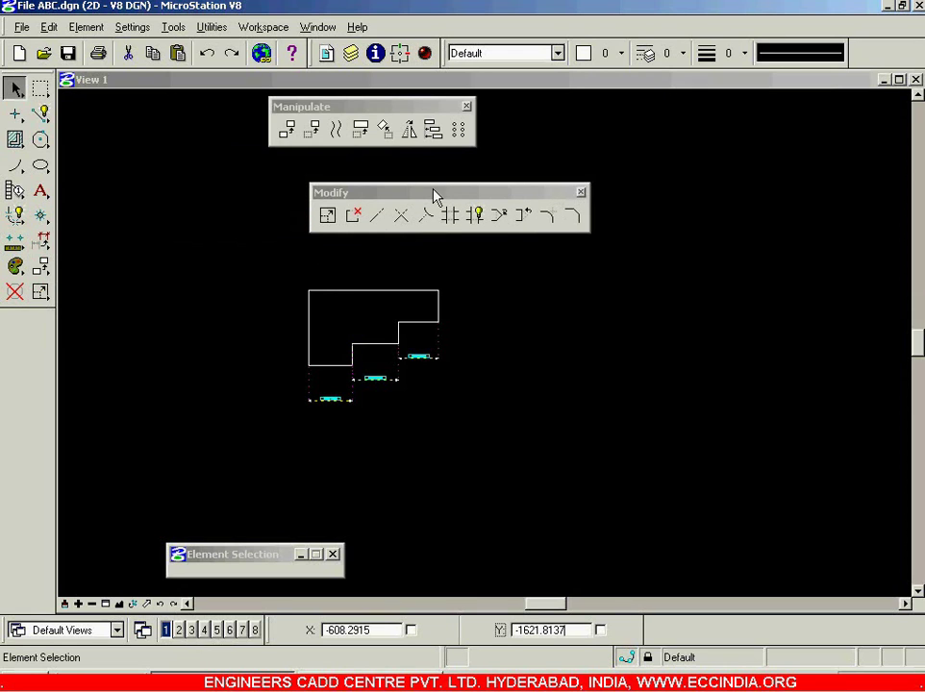
pyautogui.moveTo(365, 108); pyautogui.dragTo(510, 116)
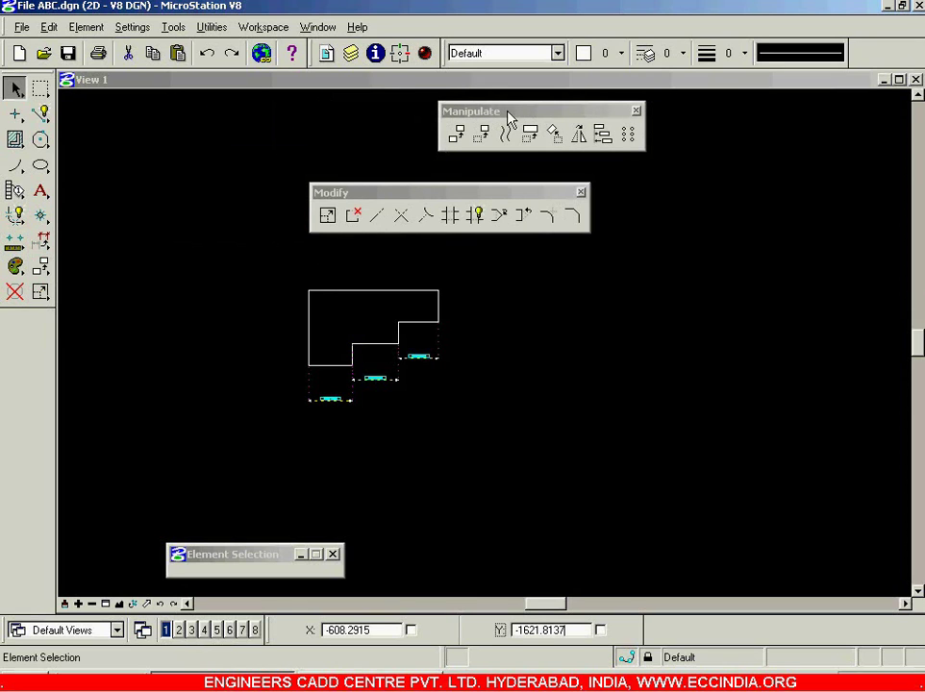
# Step: Box-select the stepped profile with its dimensions and start Copy Element
pyautogui.click(458, 135)
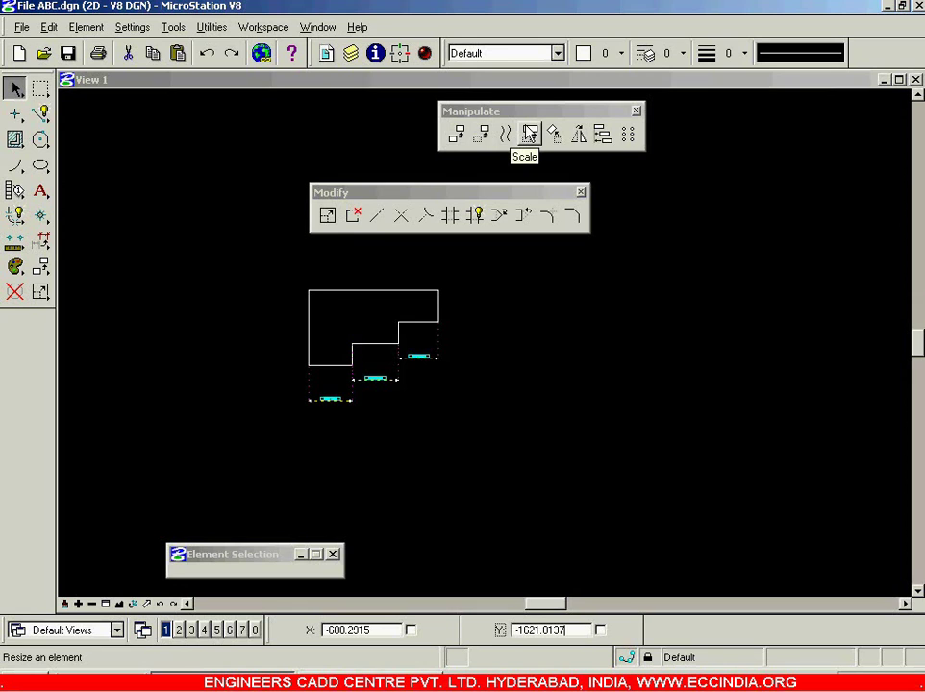
pyautogui.moveTo(471, 112); pyautogui.dragTo(502, 112)
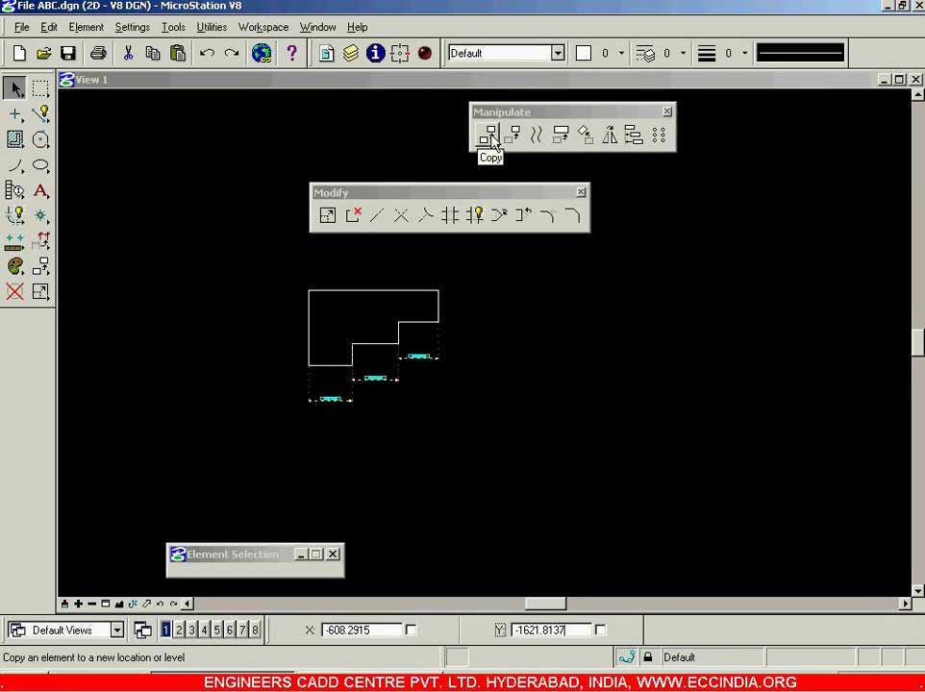
pyautogui.click(503, 269)
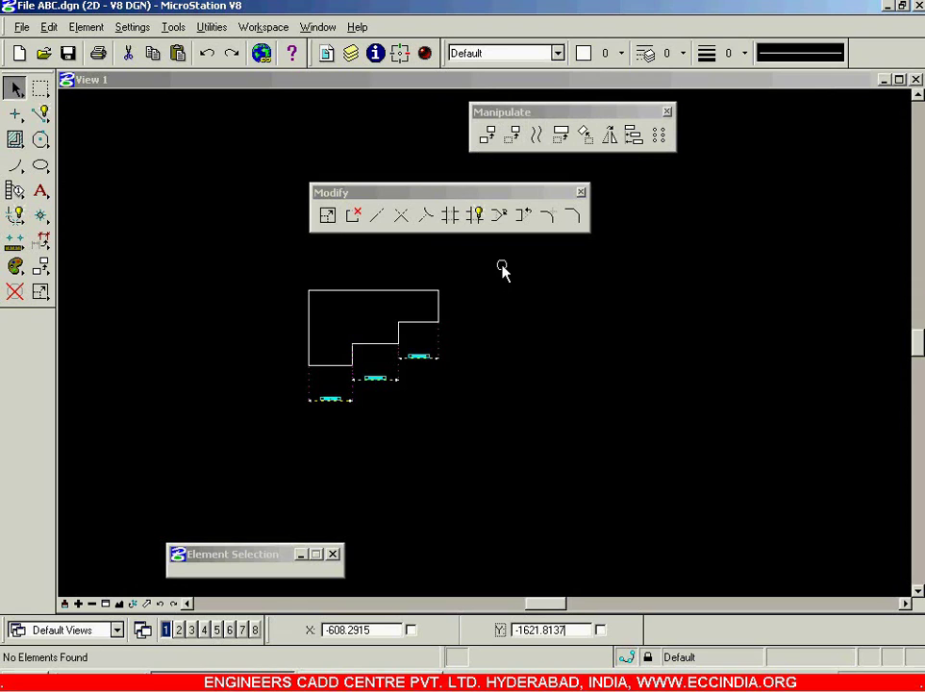
pyautogui.moveTo(324, 408); pyautogui.dragTo(250, 432)
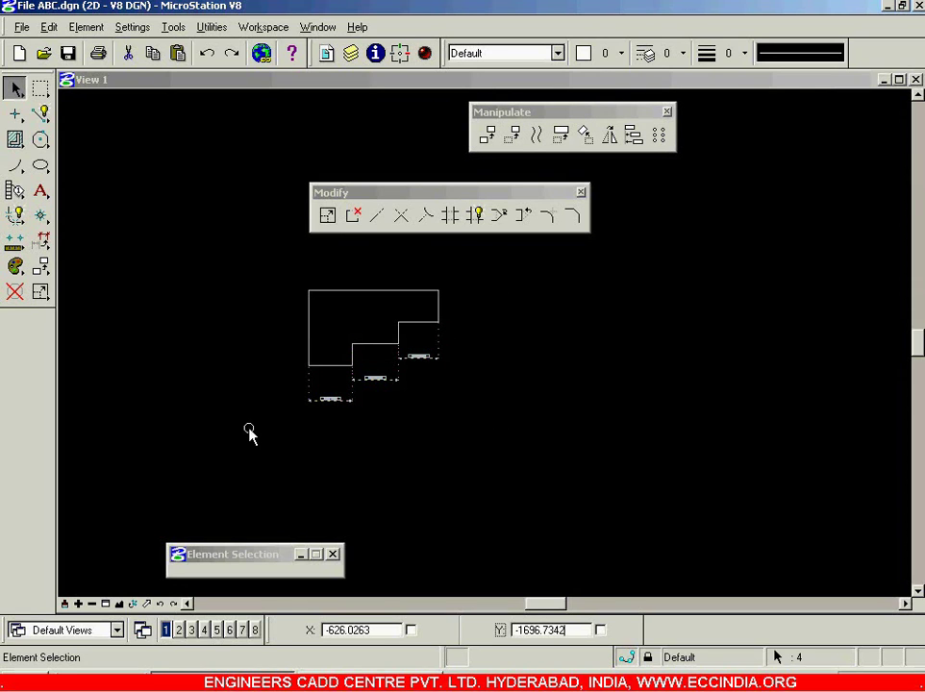
pyautogui.click(490, 137)
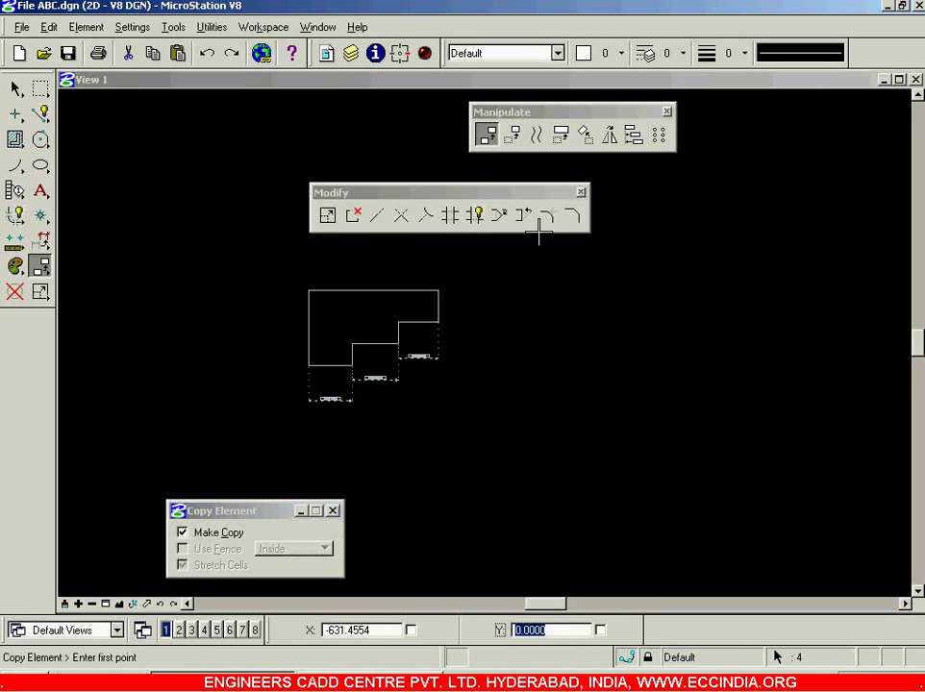
# Step: Copy the profile from its top-left corner 100 units right, then lock Y at 70 below
pyautogui.moveTo(207, 203); pyautogui.dragTo(186, 170)
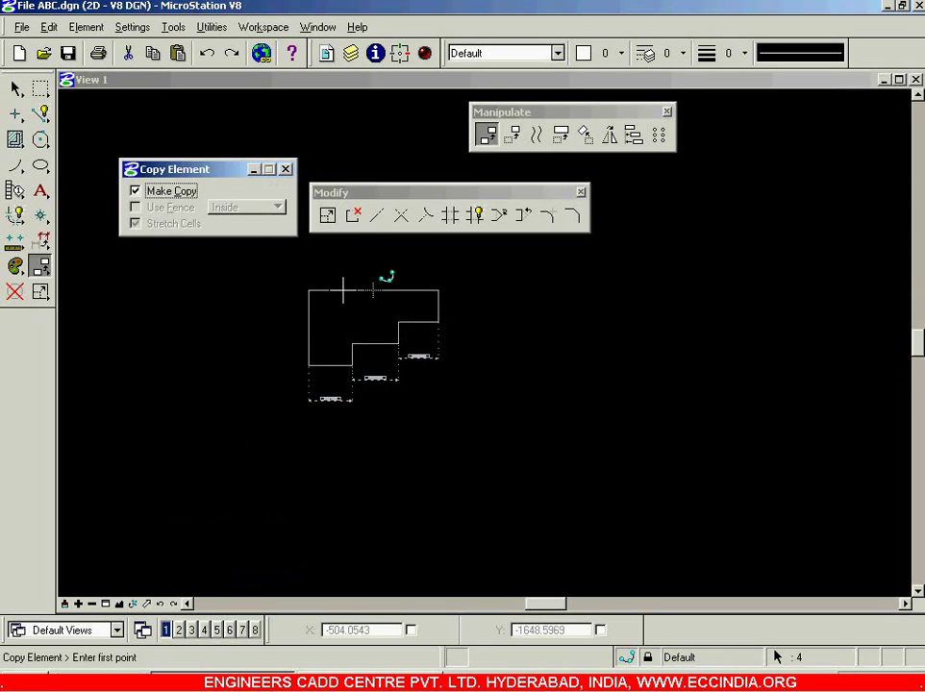
pyautogui.click(308, 289)
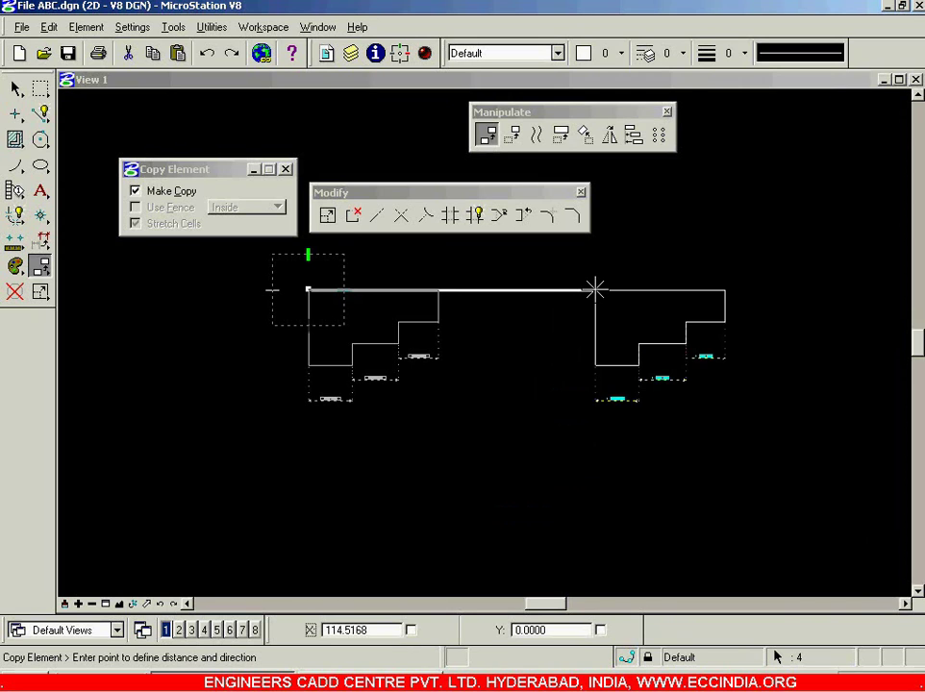
pyautogui.write('100')
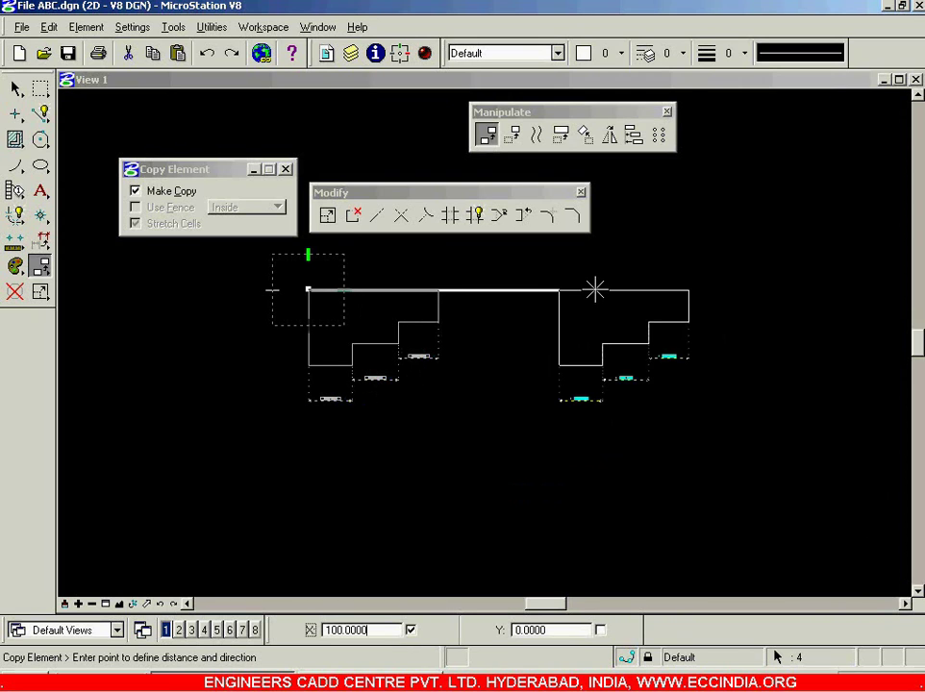
pyautogui.click(595, 288)
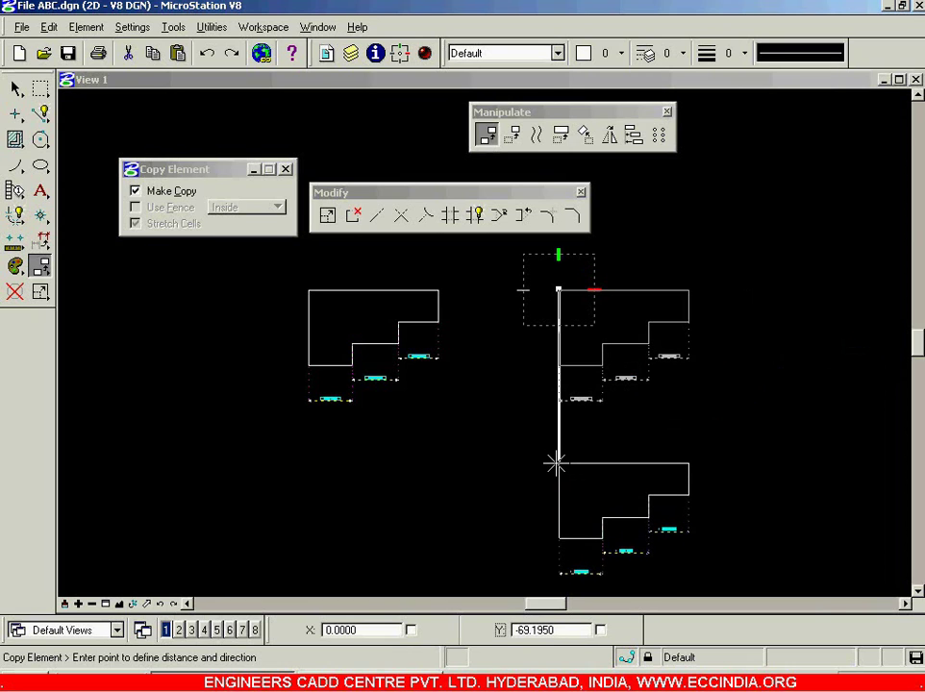
pyautogui.write('7')
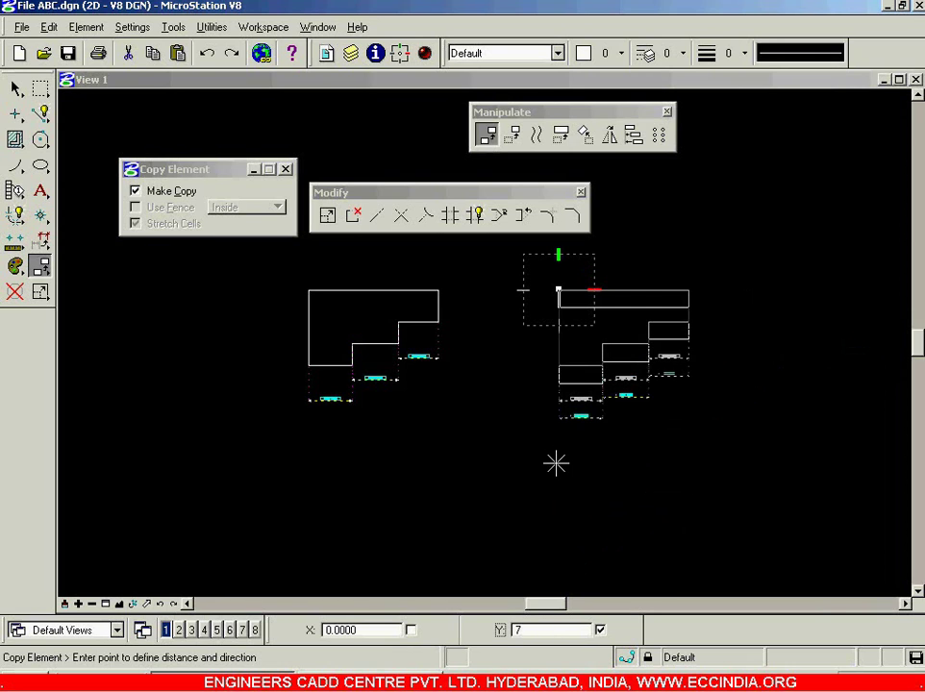
pyautogui.write('0')
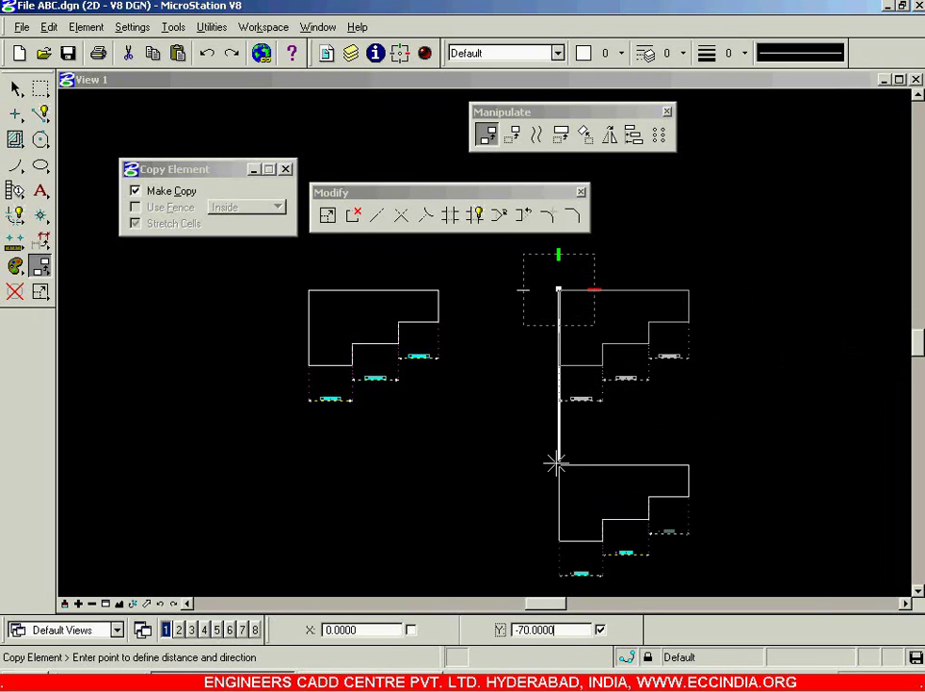
# Step: Place a copy 70 units below, another 100 units left, and end Copy Element
pyautogui.click(556, 465)
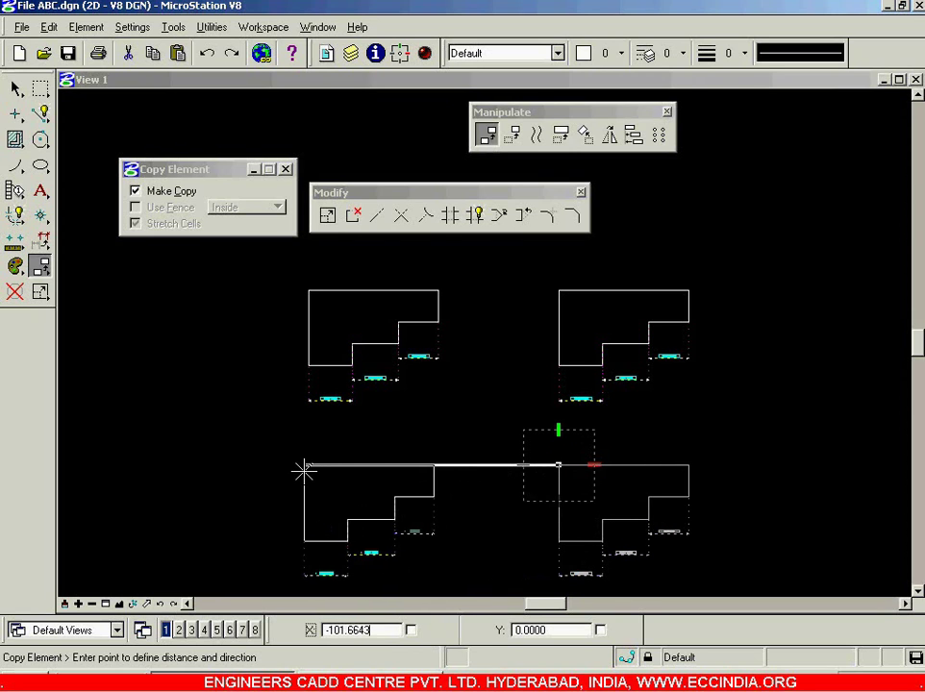
pyautogui.write('100')
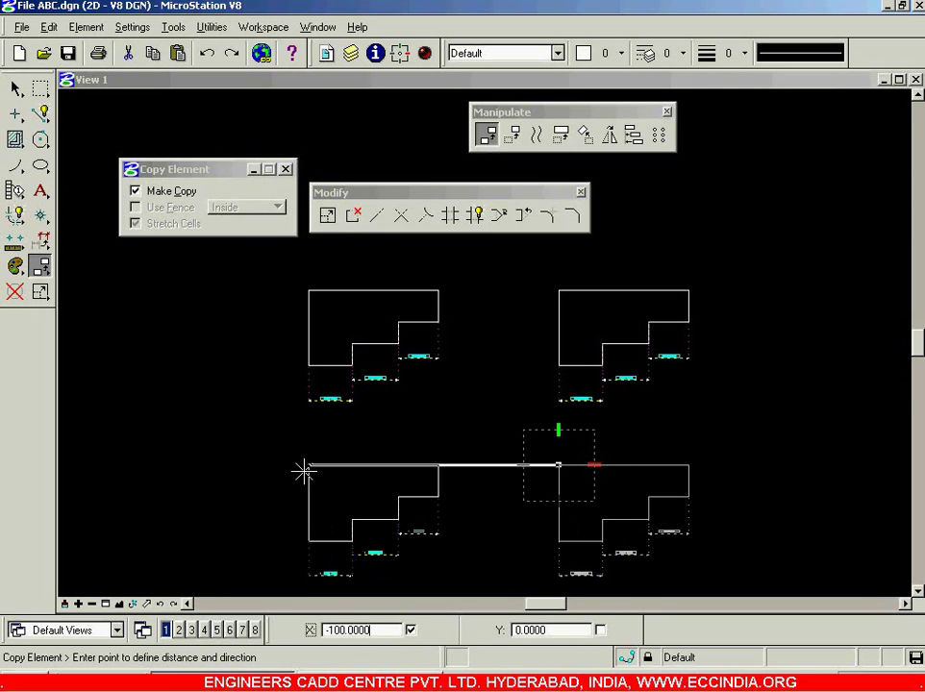
pyautogui.click(304, 471)
pyautogui.press('Escape')
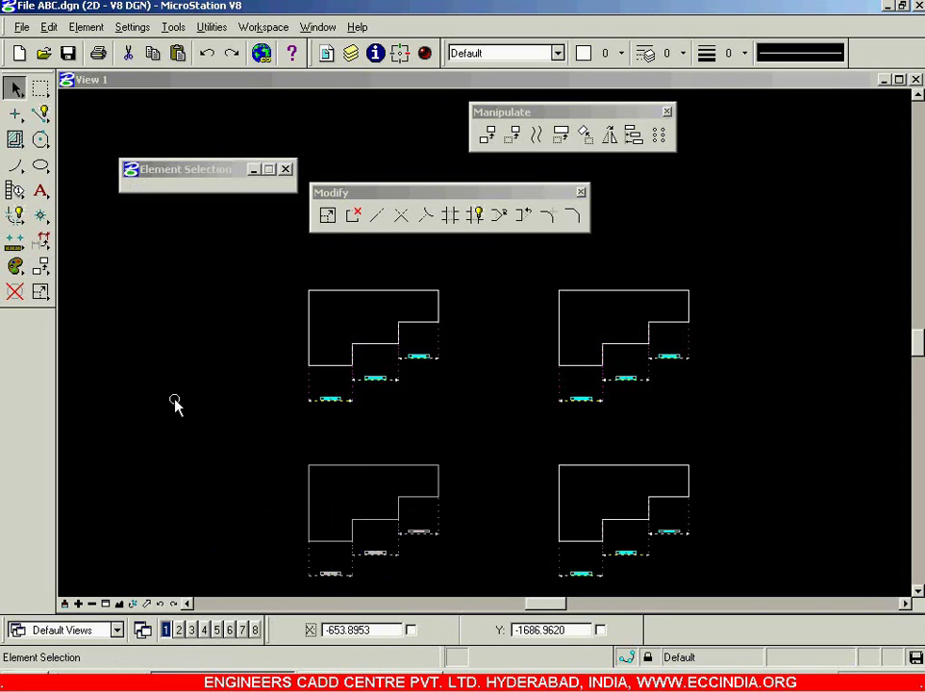
# Step: Box-select and delete the bottom two profile copies
pyautogui.scroll(-1, 532, 399)
pyautogui.scroll(1, 532, 398)
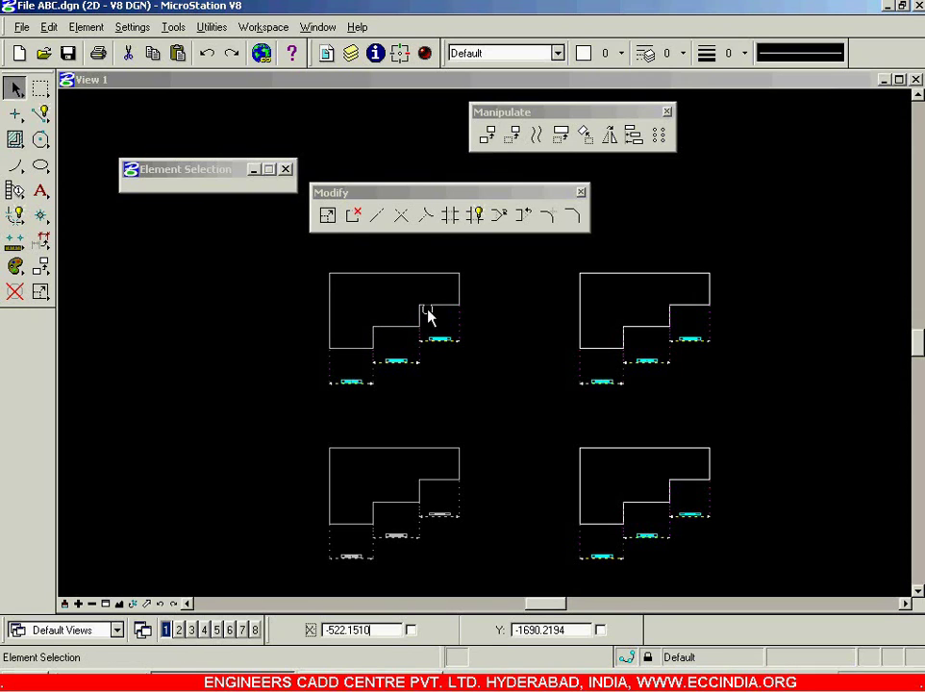
pyautogui.click(827, 298)
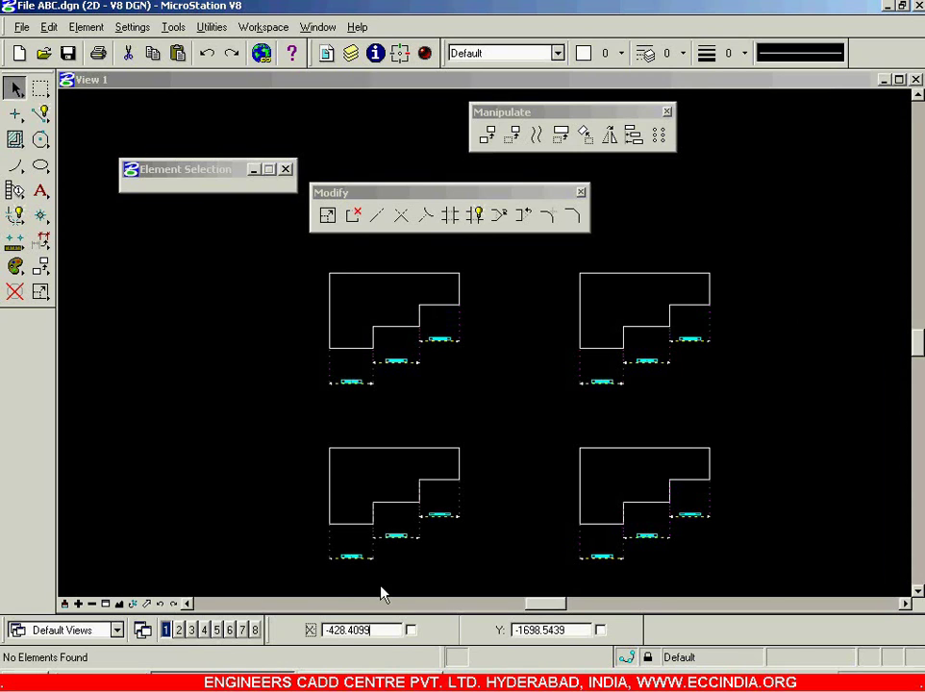
pyautogui.moveTo(338, 593); pyautogui.dragTo(305, 585)
pyautogui.press('Delete')
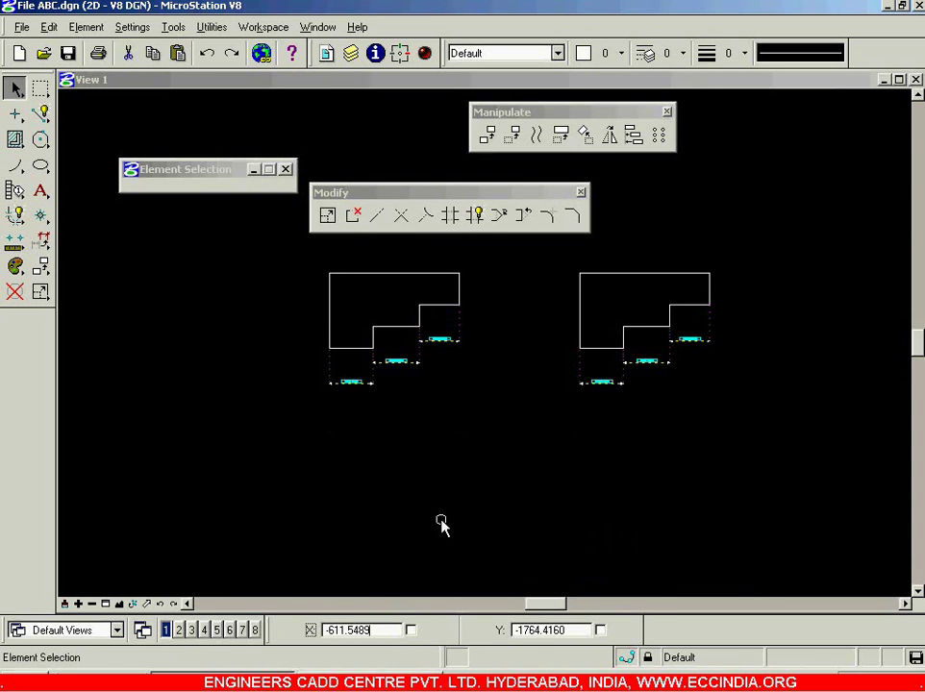
# Step: Delete the upper-right profile copy and start Move Element
pyautogui.moveTo(756, 250); pyautogui.dragTo(538, 448)
pyautogui.press('Delete')
pyautogui.click(516, 136)
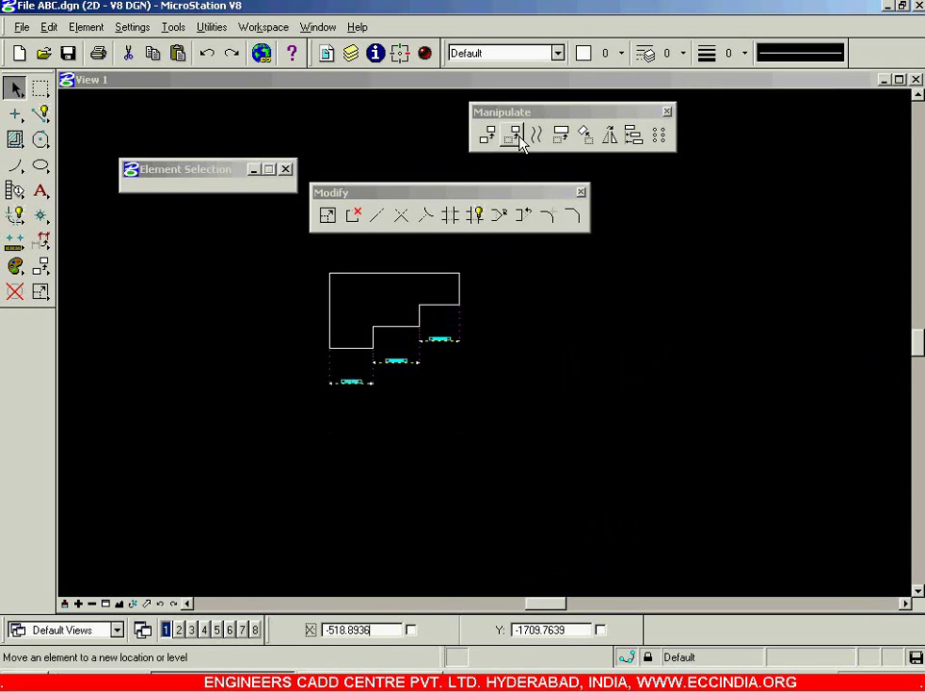
pyautogui.click(518, 137)
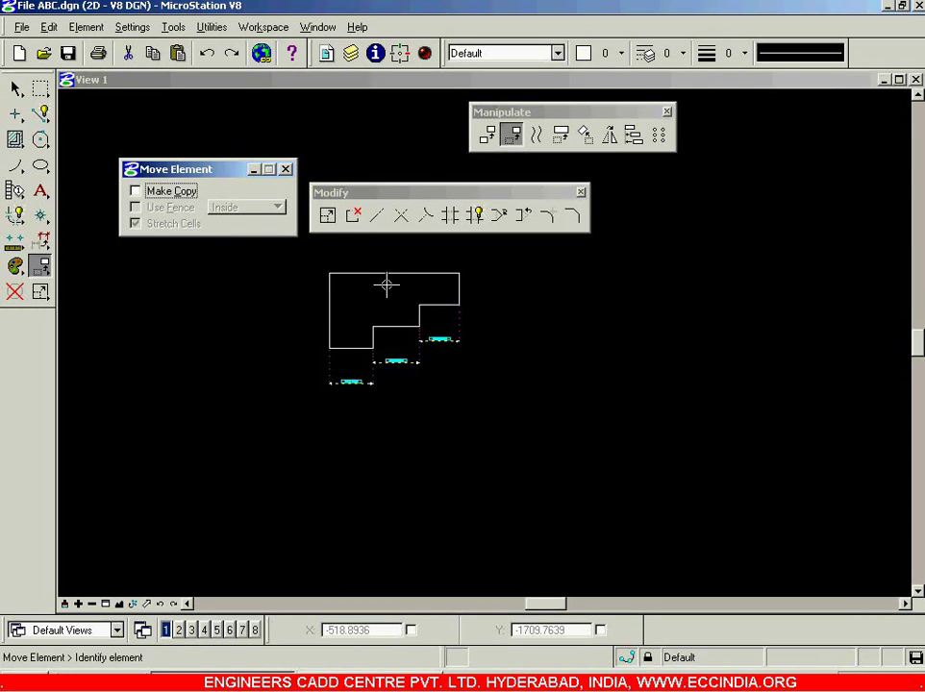
# Step: Move the selected profile and its dimensions 120 units right from its corner
pyautogui.click(16, 90)
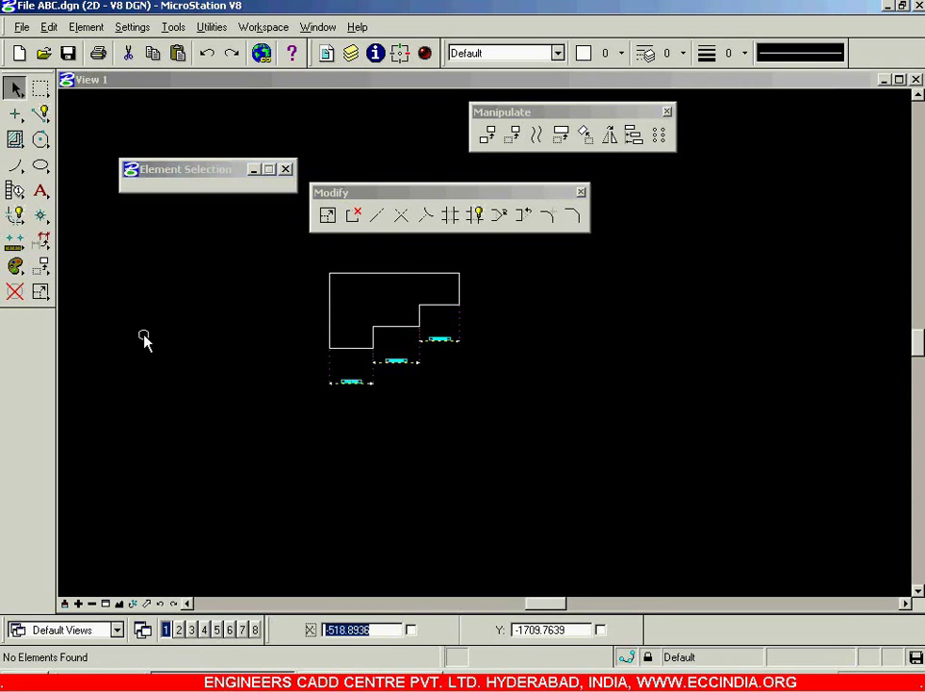
pyautogui.moveTo(286, 254); pyautogui.dragTo(522, 441)
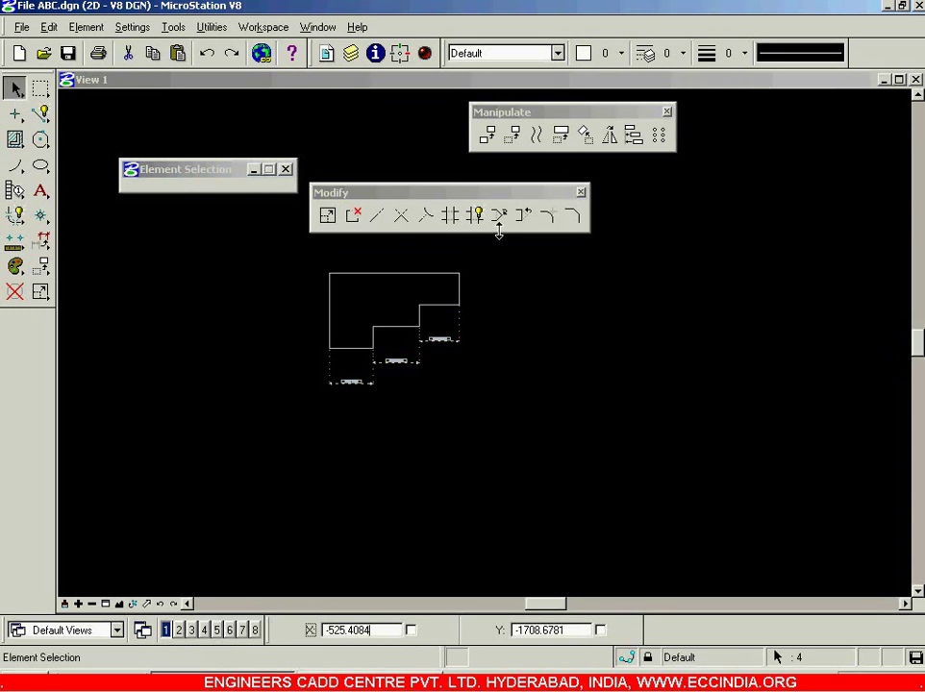
pyautogui.click(511, 135)
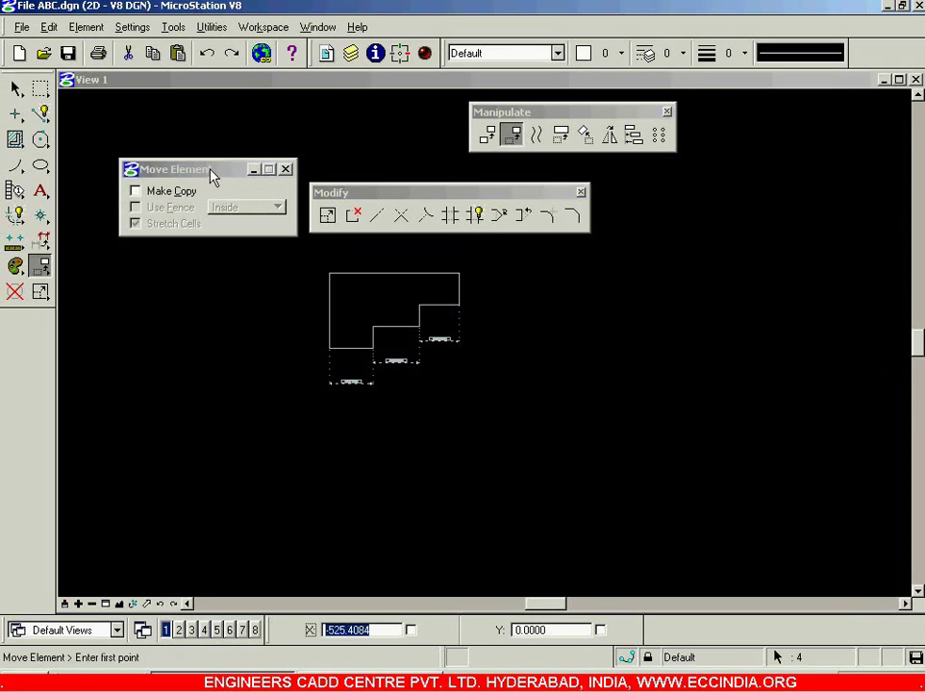
pyautogui.click(245, 188)
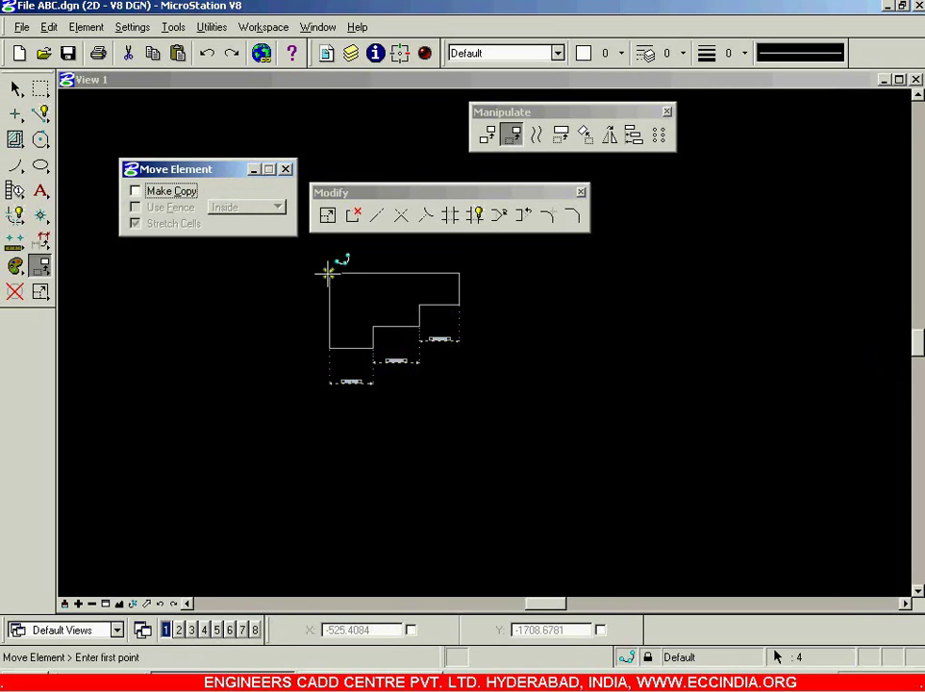
pyautogui.click(327, 349)
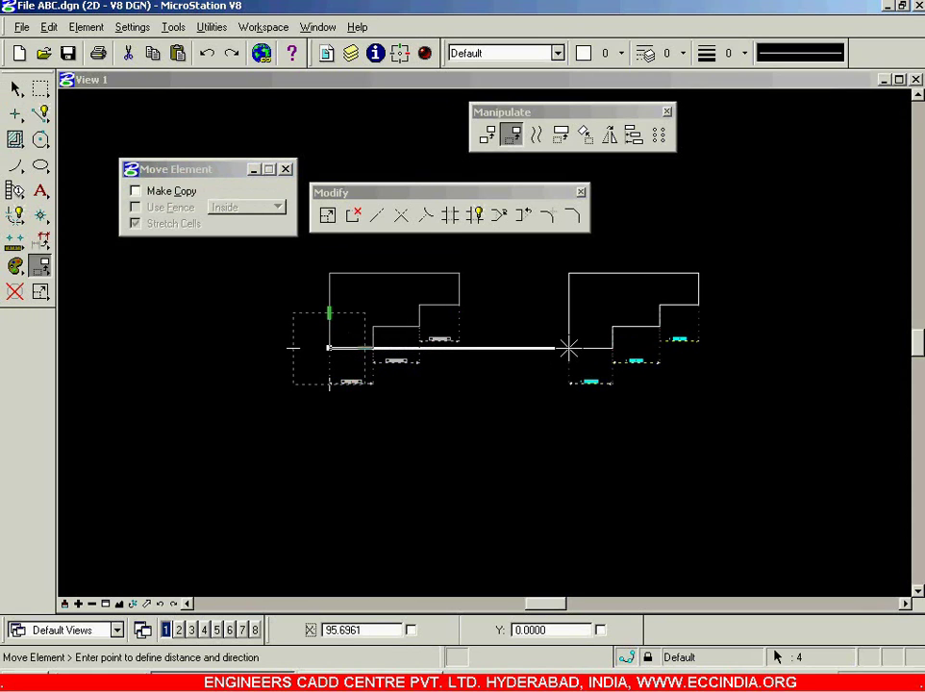
pyautogui.write('120')
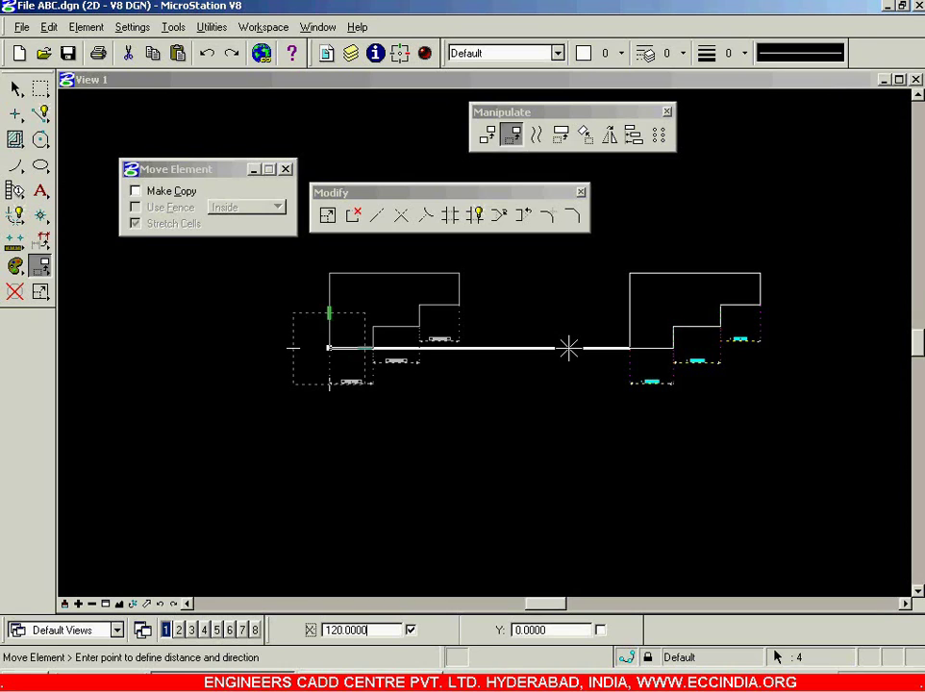
pyautogui.click(568, 348)
pyautogui.click(571, 367)
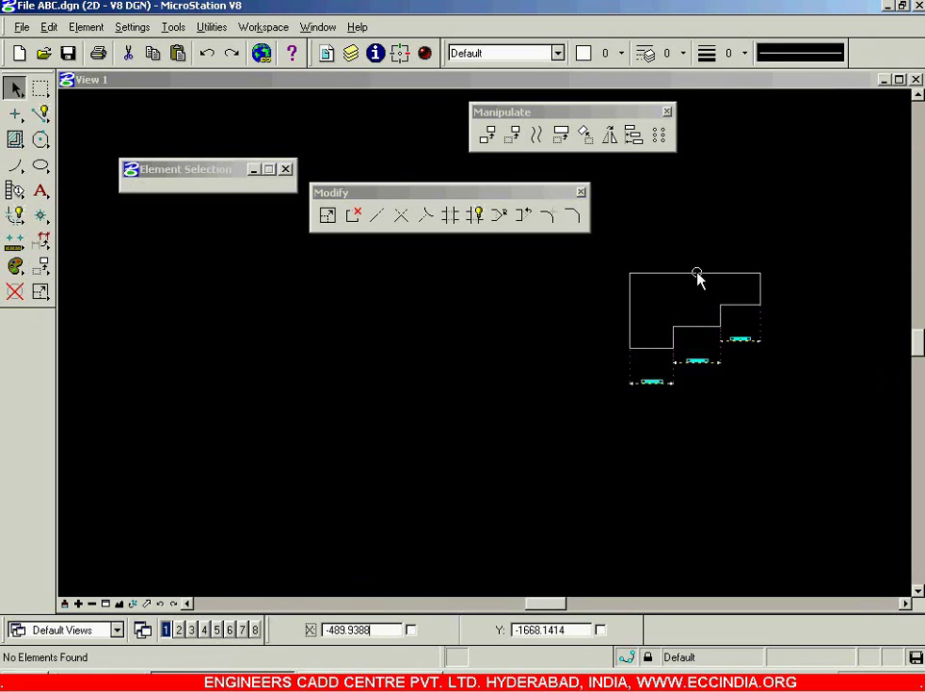